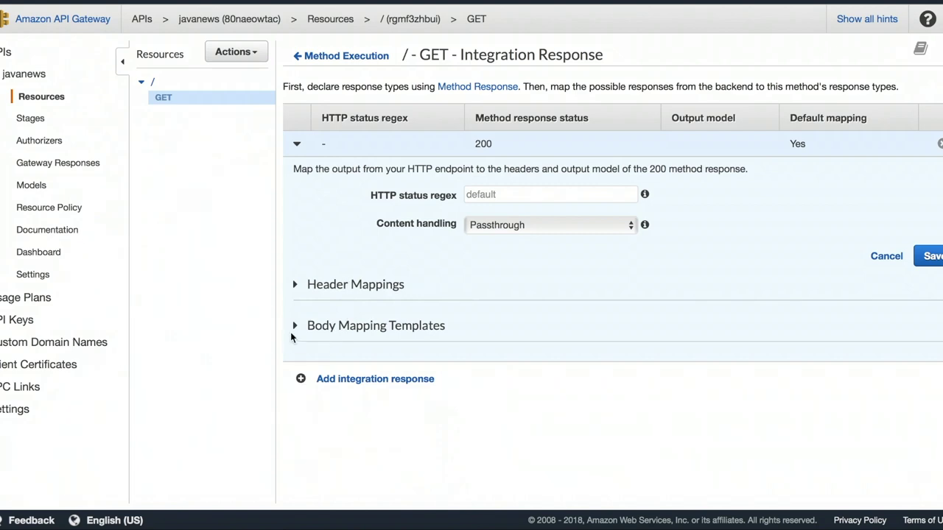
# Step: Examine the application/json body mapping template of the GET method's 200 integration response, including both news items
pyautogui.scroll(-1, 340, 379)
pyautogui.click(341, 384)
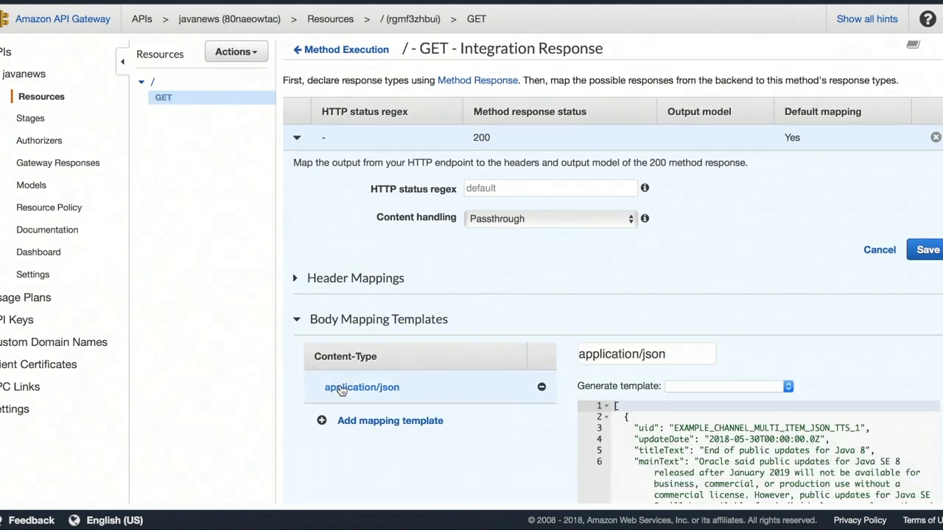
pyautogui.scroll(-5, 444, 352)
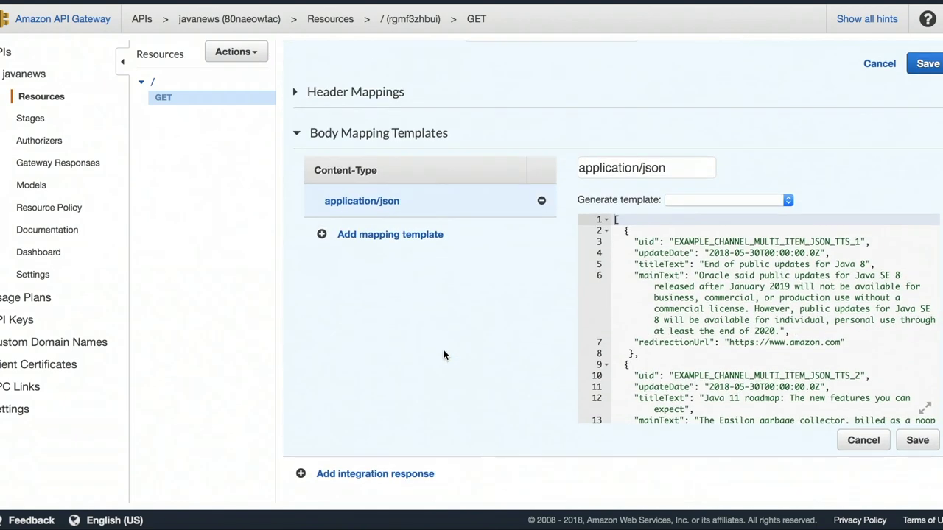
pyautogui.moveTo(625, 230); pyautogui.dragTo(653, 326)
pyautogui.scroll(-3, 653, 326)
pyautogui.moveTo(635, 228); pyautogui.dragTo(644, 361)
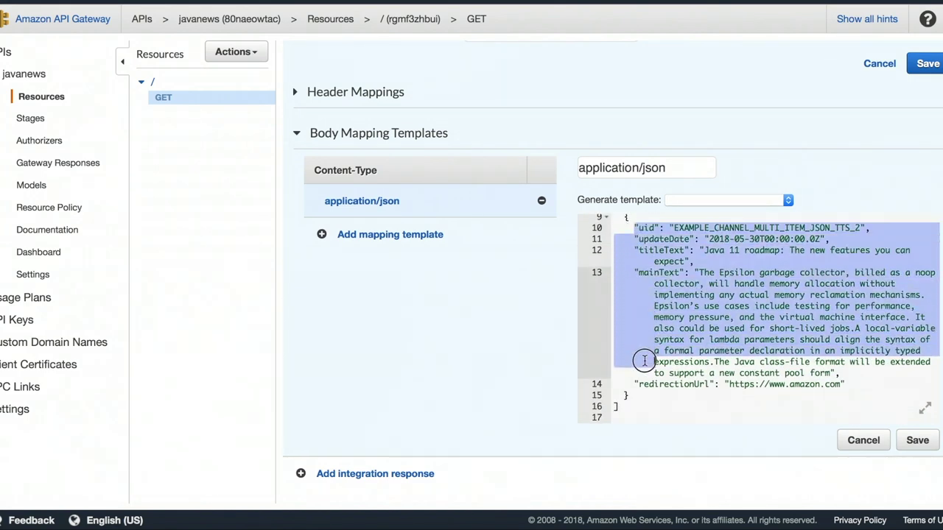
pyautogui.scroll(5, 474, 366)
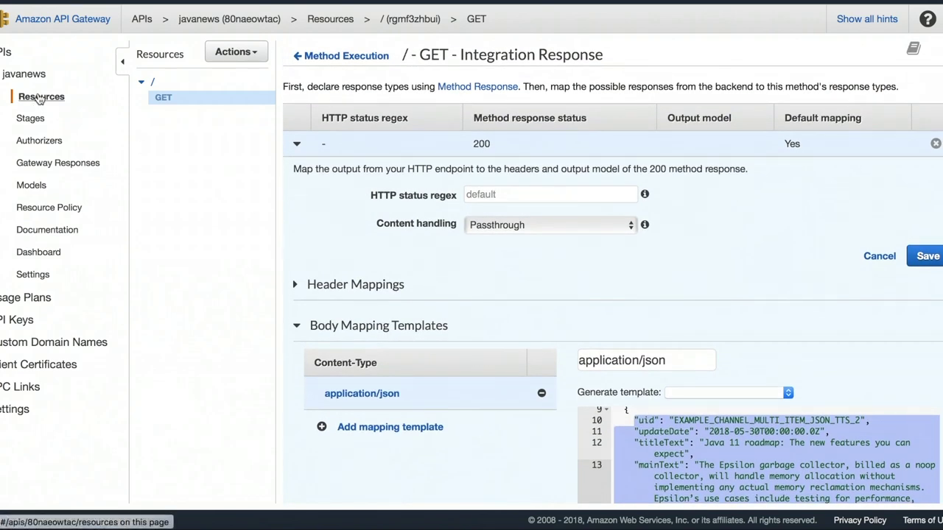
# Step: Review the JSON feed returned by the prod stage's GET invoke URL and copy the stage's invoke URL
pyautogui.click(33, 124)
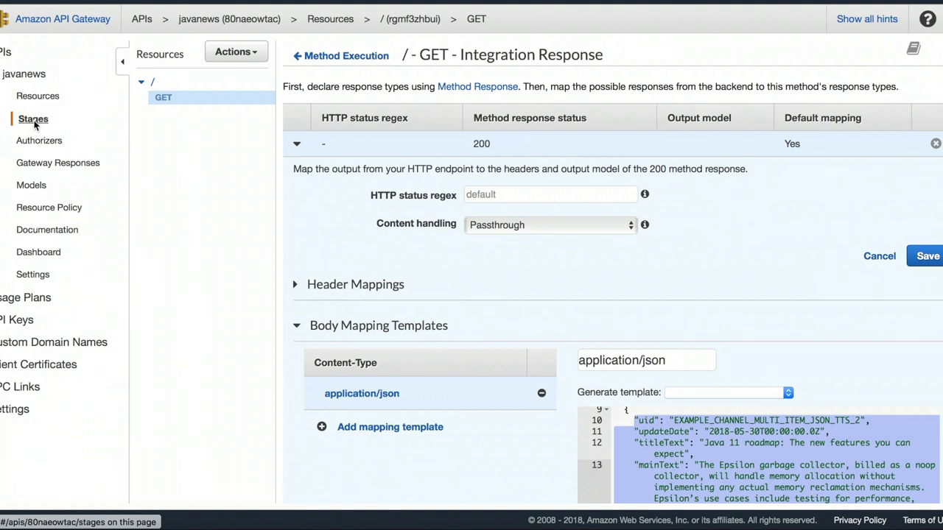
pyautogui.click(142, 82)
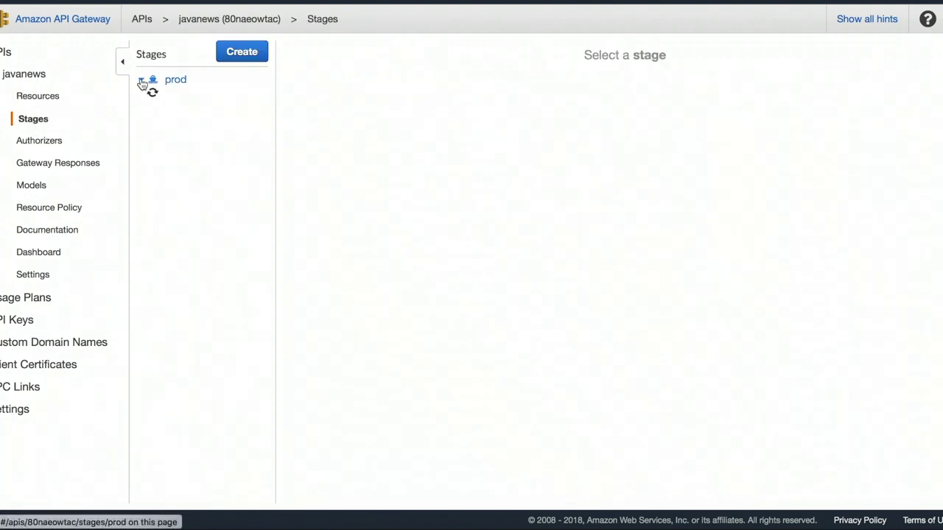
pyautogui.click(169, 109)
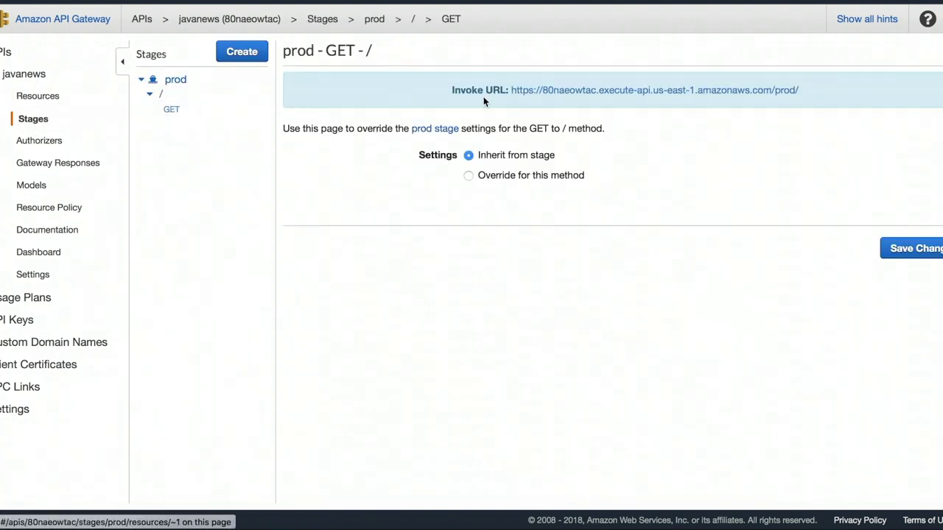
pyautogui.moveTo(807, 89); pyautogui.dragTo(508, 89)
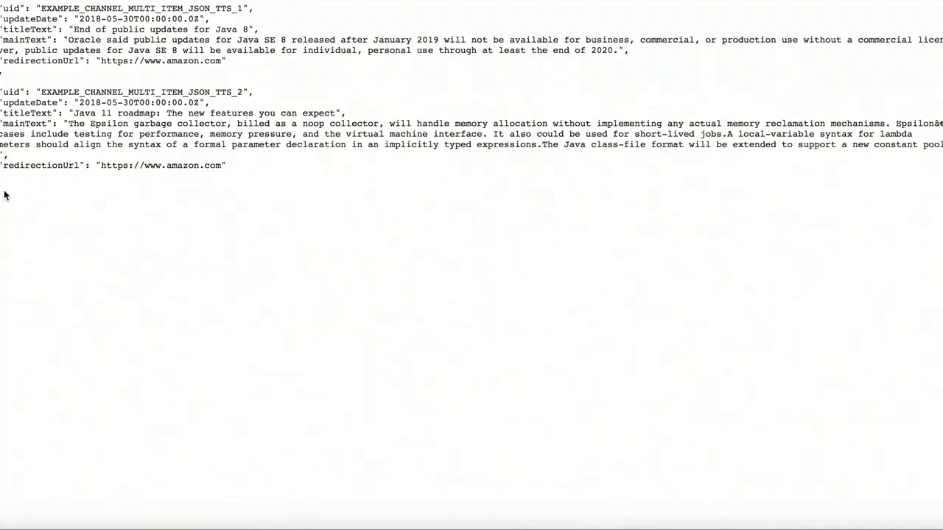
pyautogui.moveTo(4, 193); pyautogui.dragTo(2, 40)
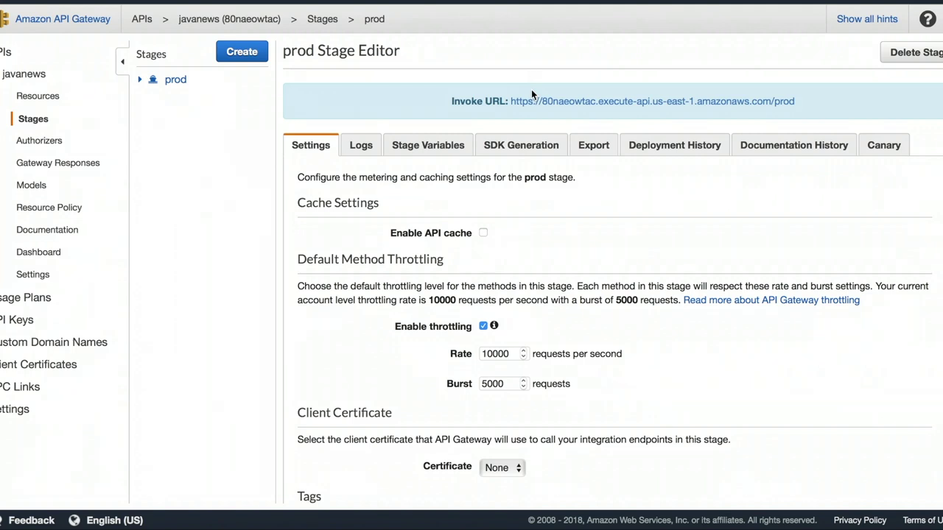
pyautogui.rightClick(532, 100)
pyautogui.click(540, 101)
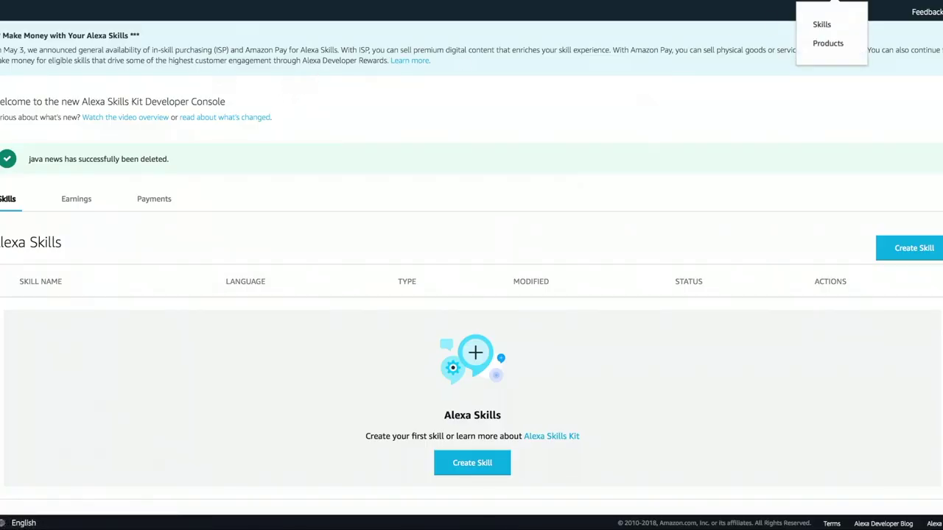
# Step: Switch to the Alexa Skills Kit Developer Console and create a skill named "java news" with the pre-built Flash Briefing model
pyautogui.moveTo(814, 8)
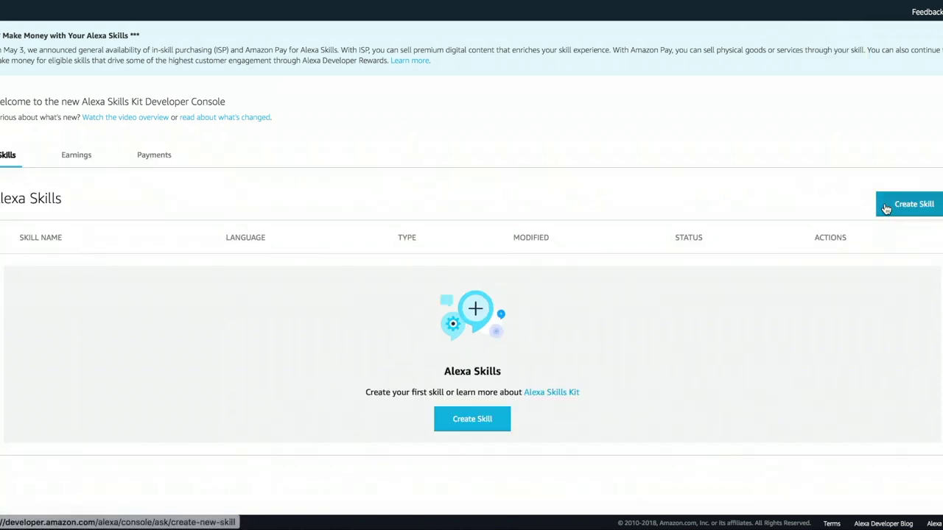
pyautogui.click(889, 210)
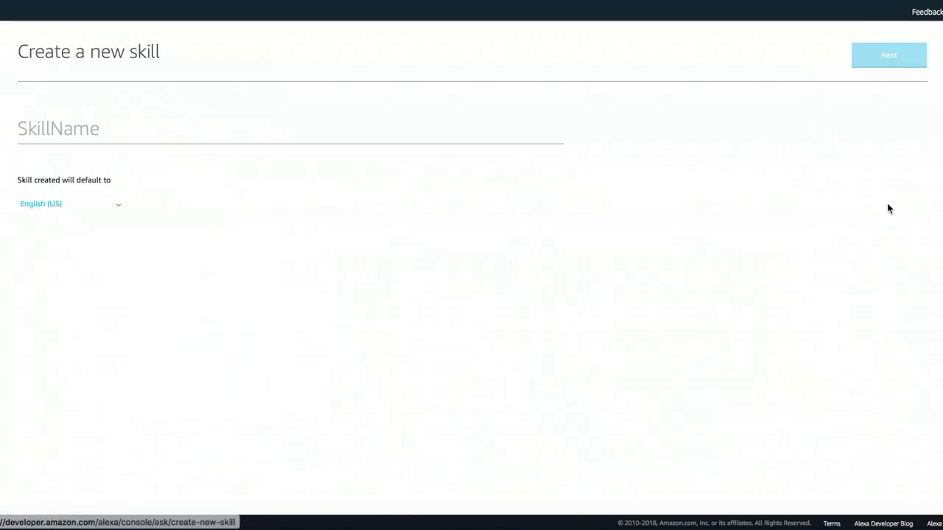
pyautogui.click(89, 124)
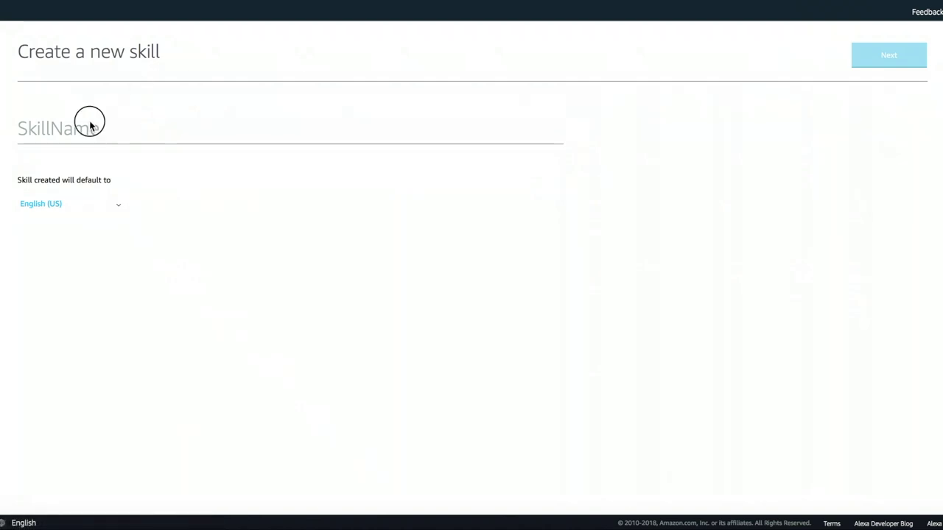
pyautogui.write('java news')
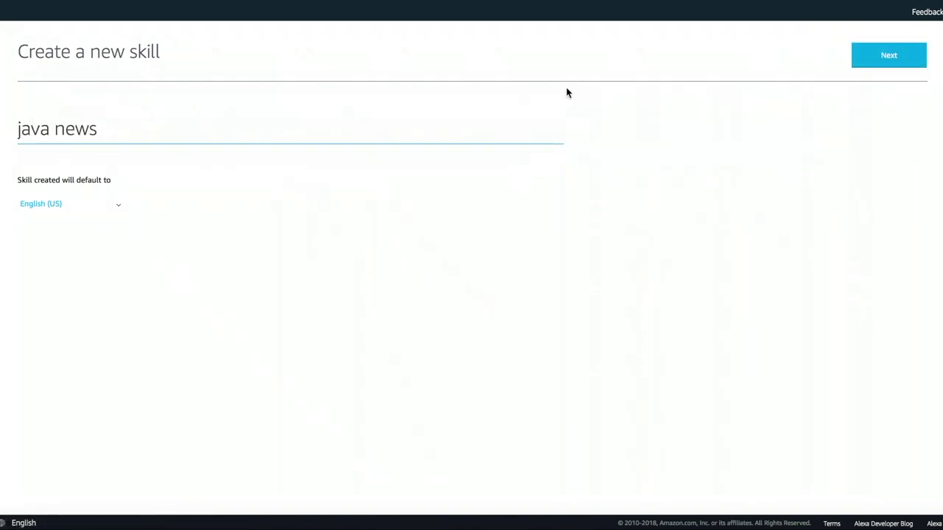
pyautogui.click(859, 58)
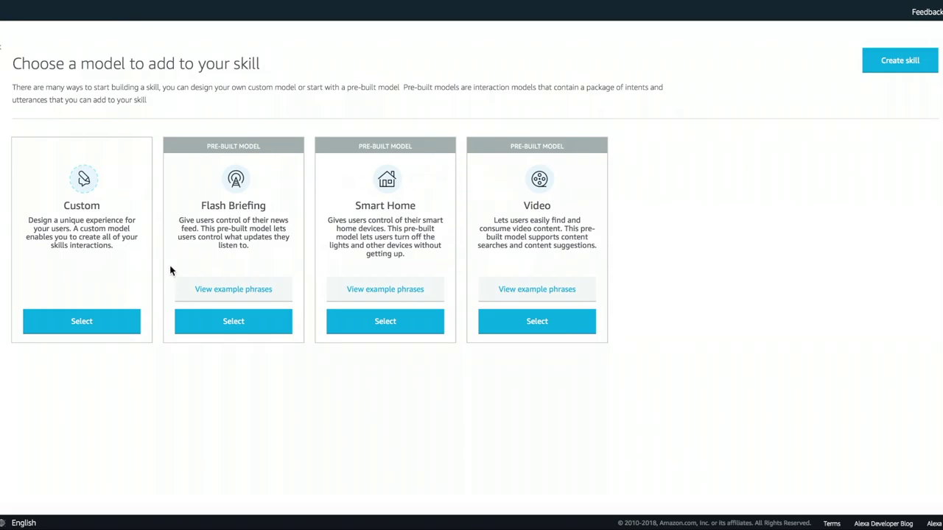
pyautogui.click(212, 328)
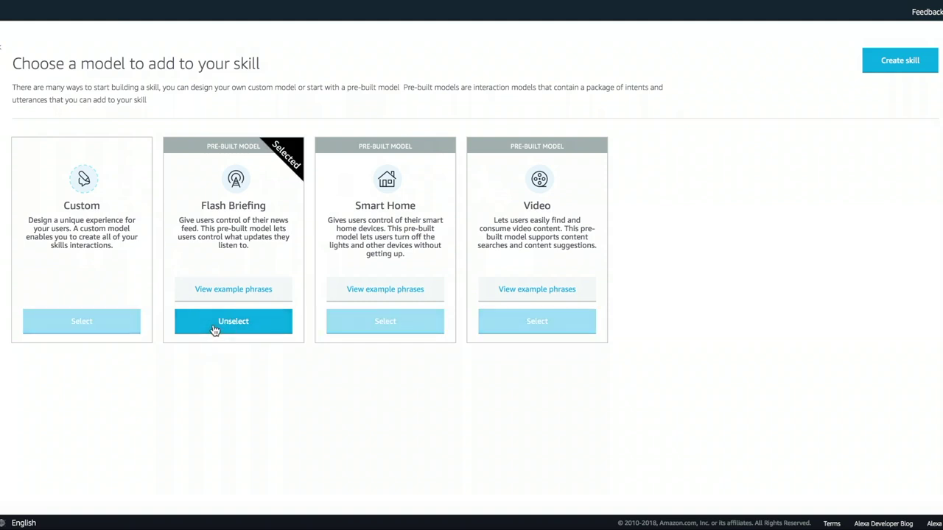
pyautogui.click(876, 70)
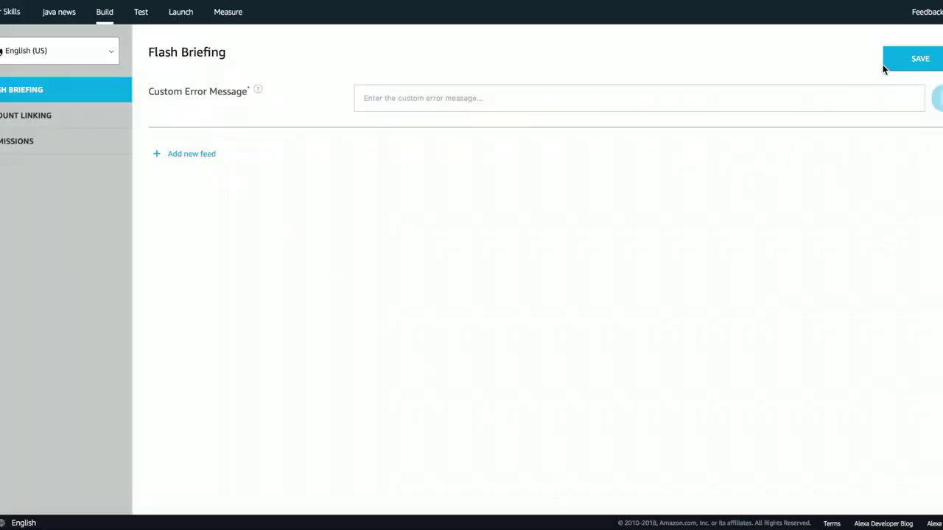
# Step: Set the custom error message to "Sorry news are not available" and start adding a new feed
pyautogui.click(406, 103)
pyautogui.write('Sorry news are not available')
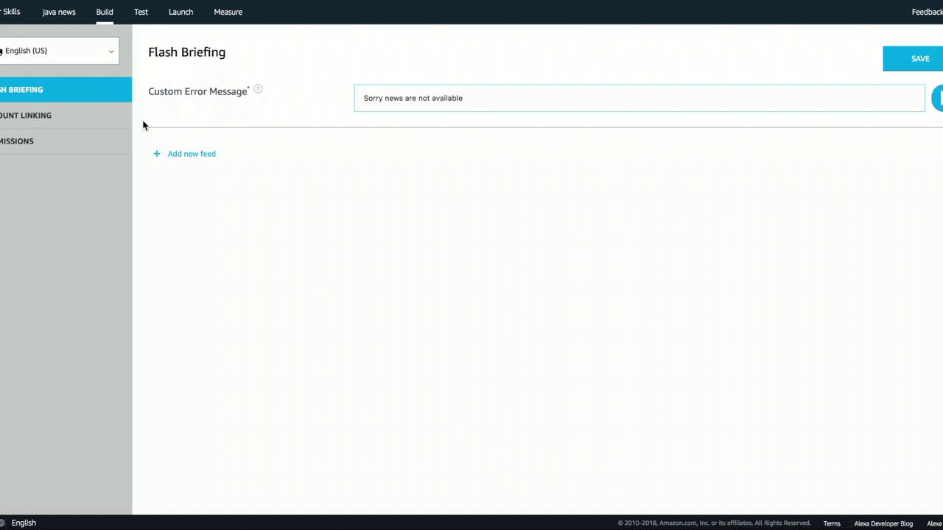
pyautogui.click(156, 152)
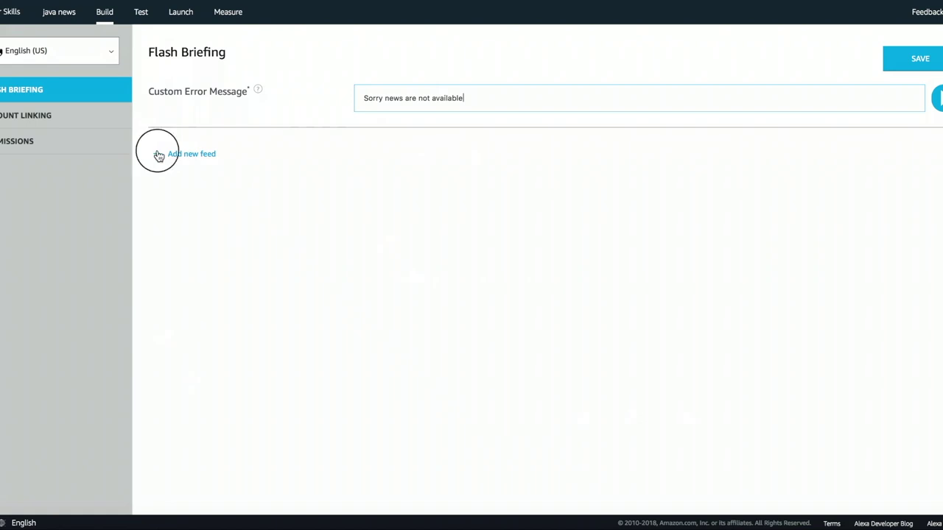
pyautogui.click(158, 157)
# Step: Enter "In Java world" as the feed's preamble and "java news" as its name
pyautogui.write('In ')
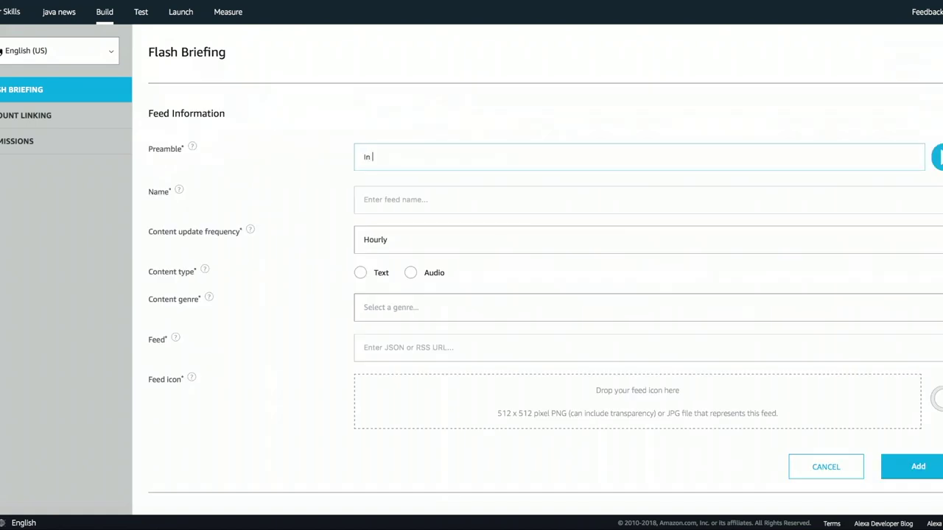
pyautogui.write('Java world')
pyautogui.click(360, 199)
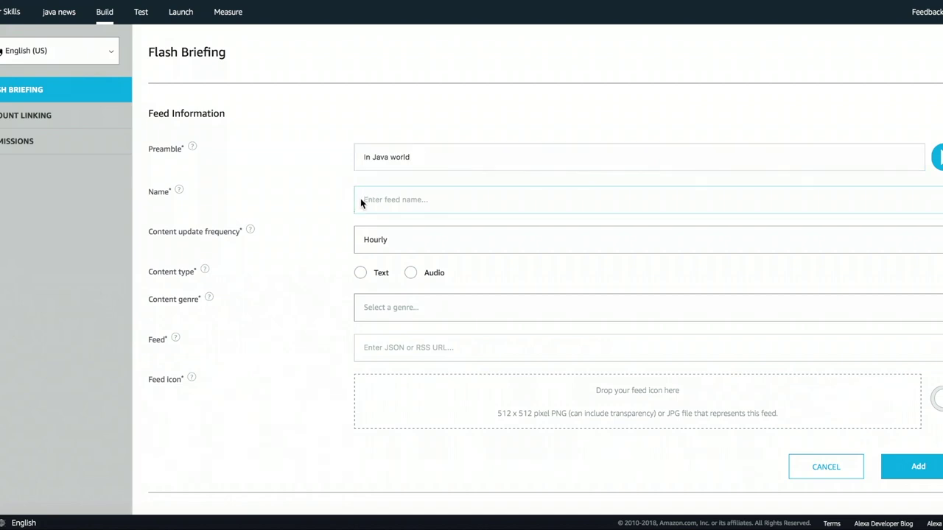
pyautogui.write('java news')
pyautogui.click(360, 274)
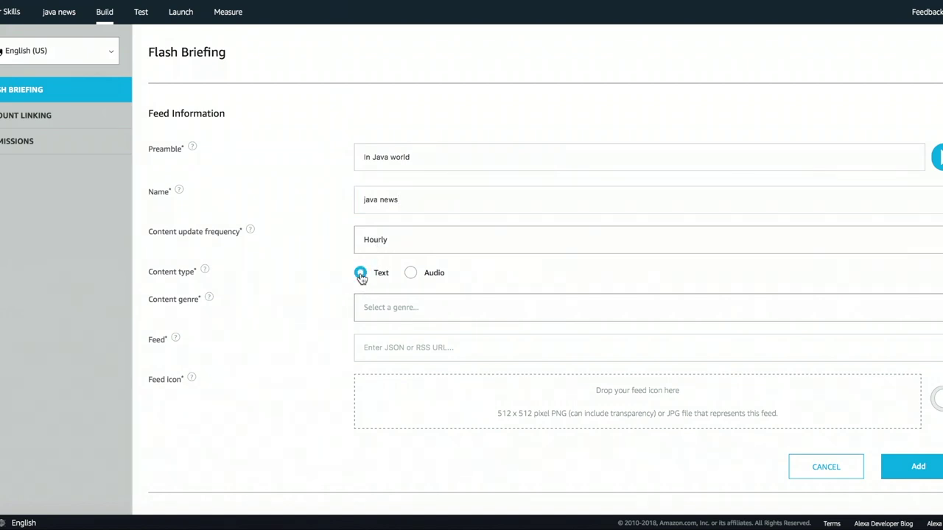
pyautogui.click(377, 306)
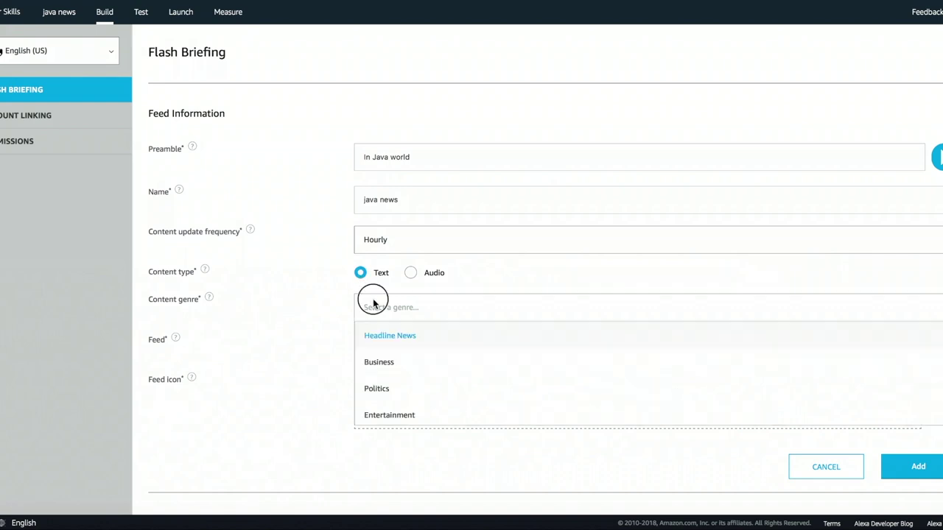
pyautogui.click(382, 337)
pyautogui.click(383, 354)
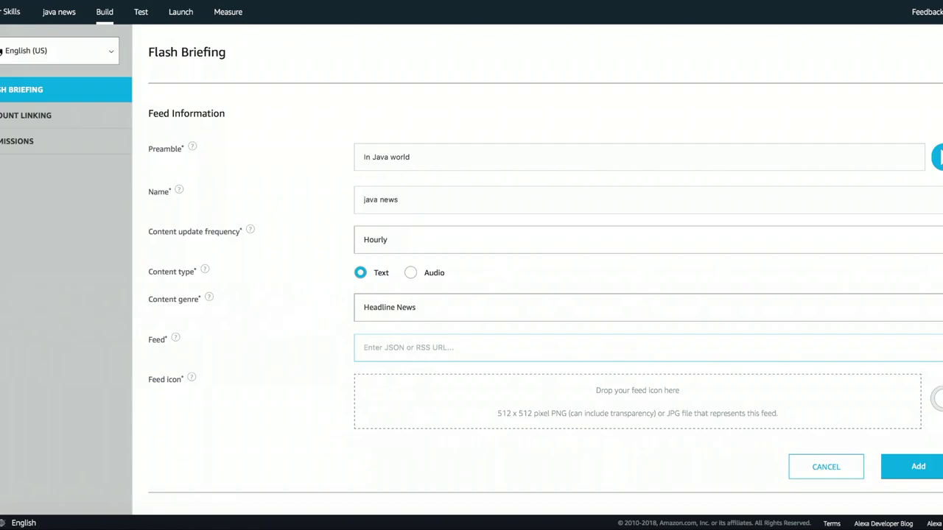
pyautogui.write('https://80naeowtac.execute-api.us-east-1.amazonaws.com/prod/')
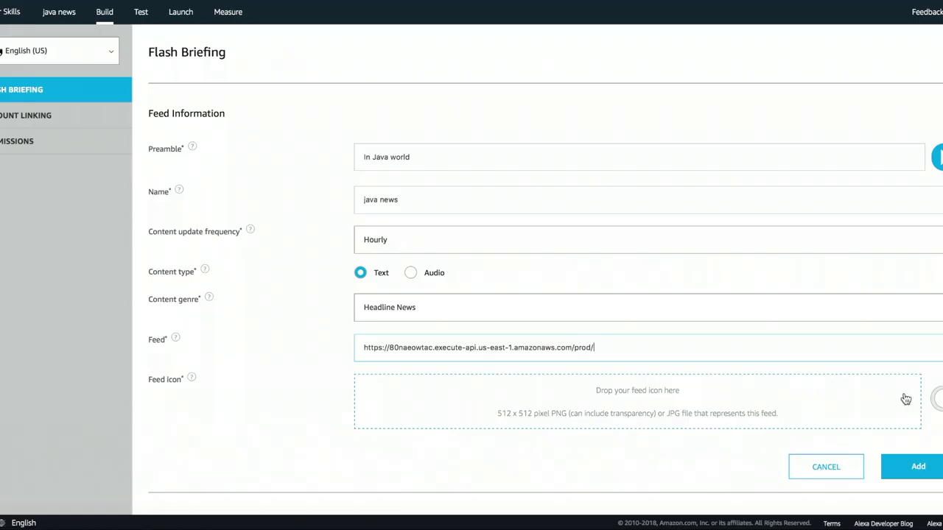
# Step: Add the feed with the java PNG from the "1. Flash Brief" folder as its icon, and save the Flash Briefing configuration
pyautogui.click(690, 405)
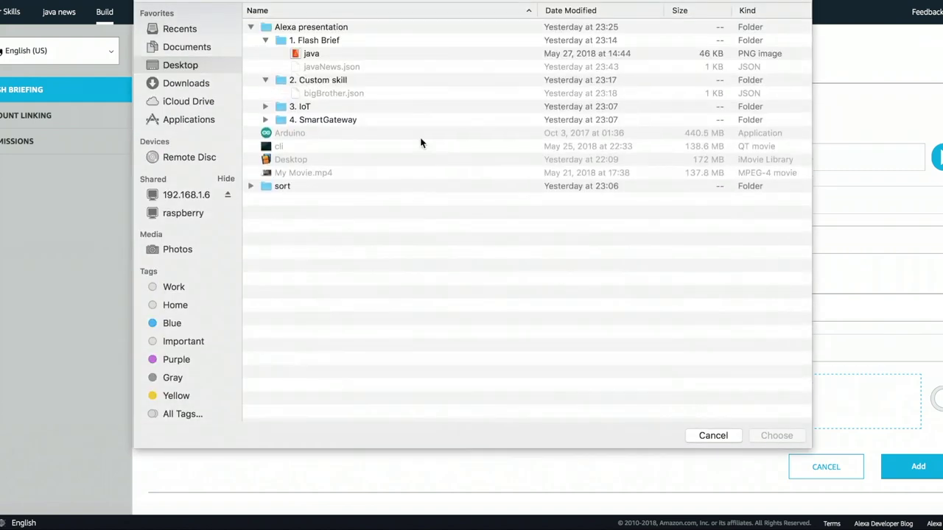
pyautogui.click(306, 53)
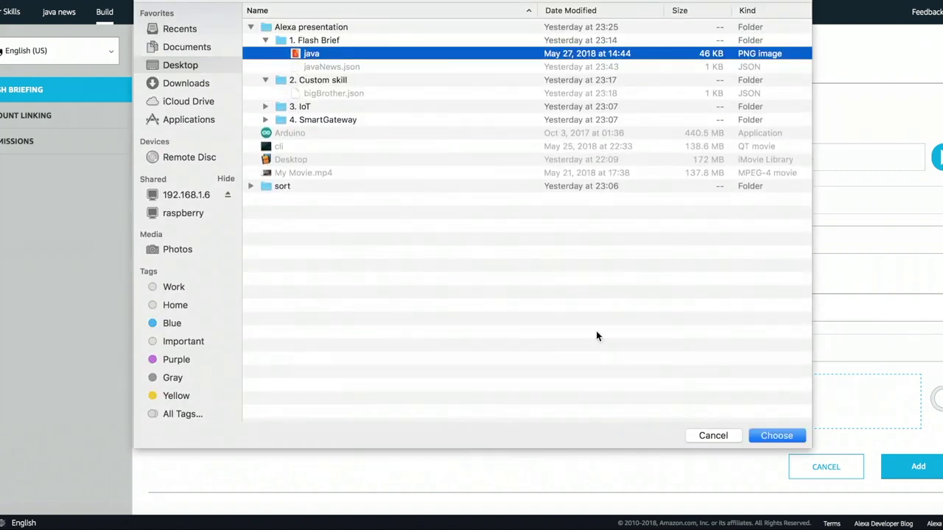
pyautogui.click(765, 436)
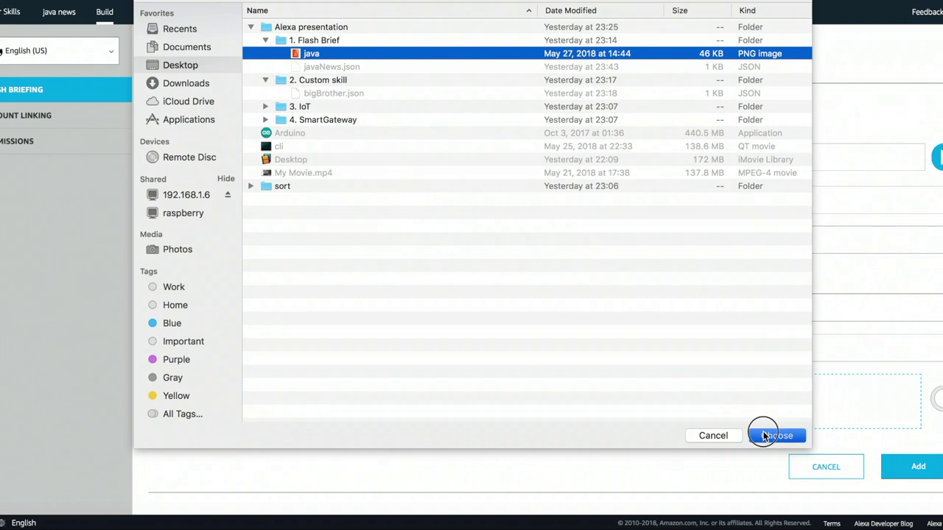
pyautogui.click(904, 467)
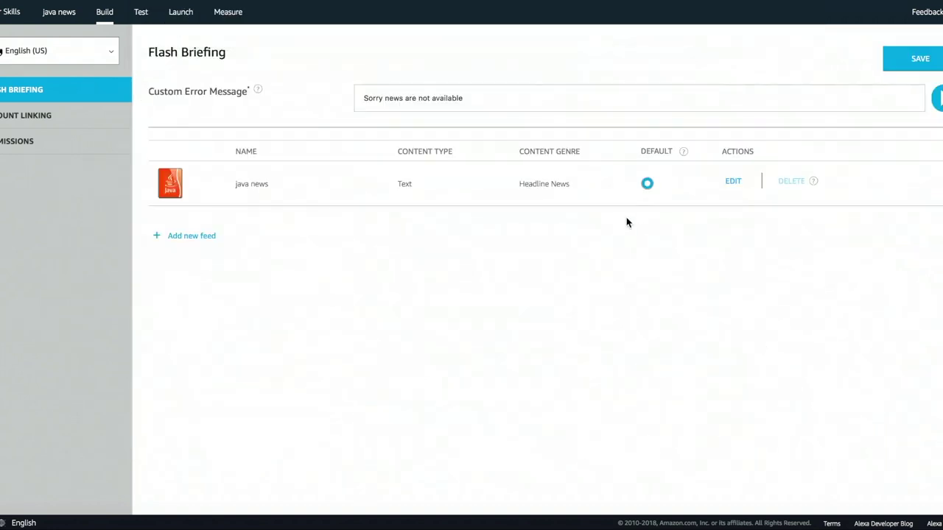
pyautogui.click(919, 62)
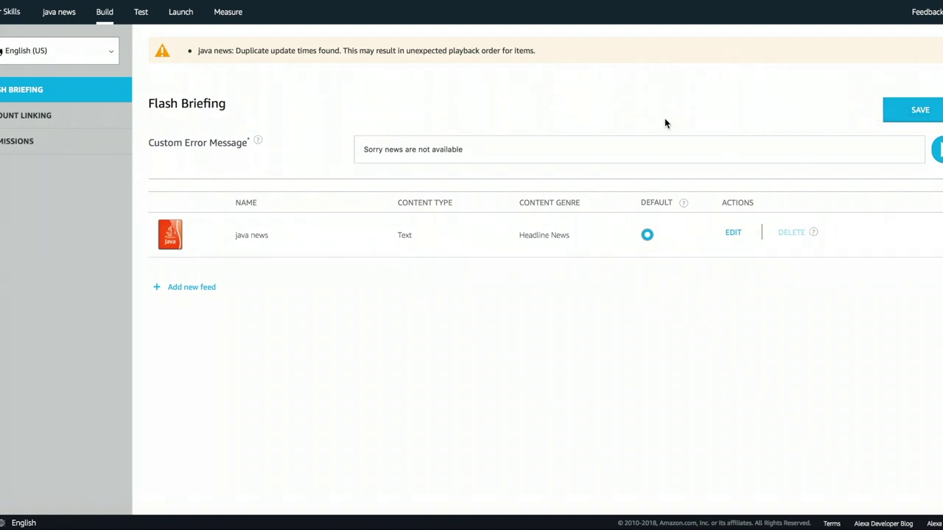
# Step: Return to the list of Alexa skills and check the java news entry
pyautogui.click(10, 13)
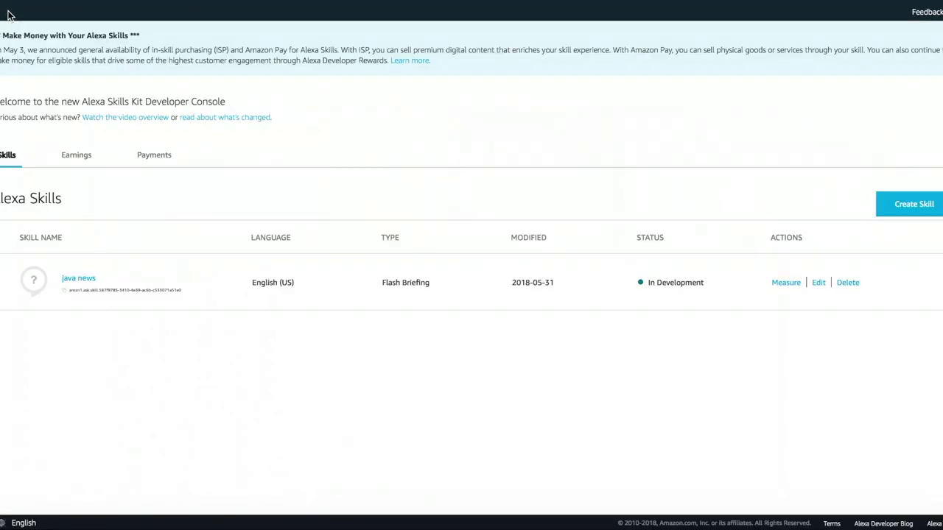
pyautogui.moveTo(2, 279); pyautogui.dragTo(117, 279)
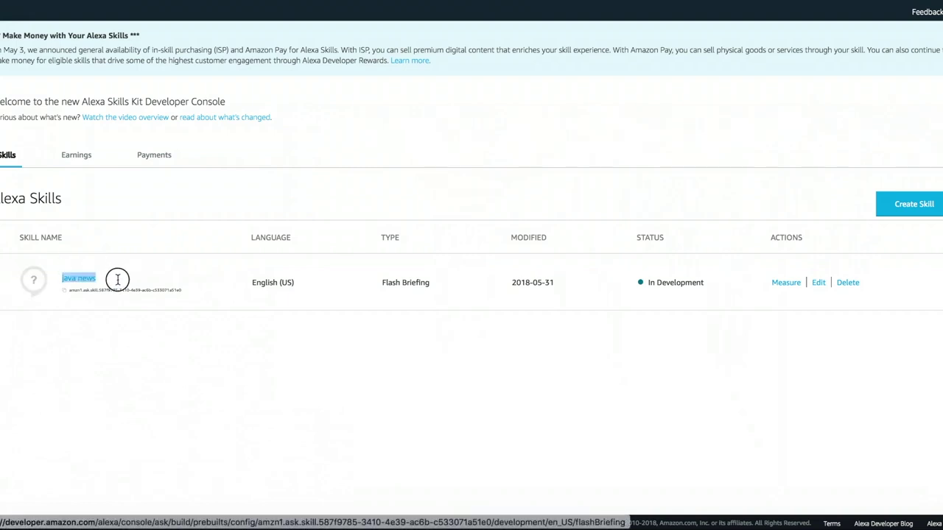
# Step: Switch to the Alexa mobile app and open its Skills page
pyautogui.moveTo(792, 525)
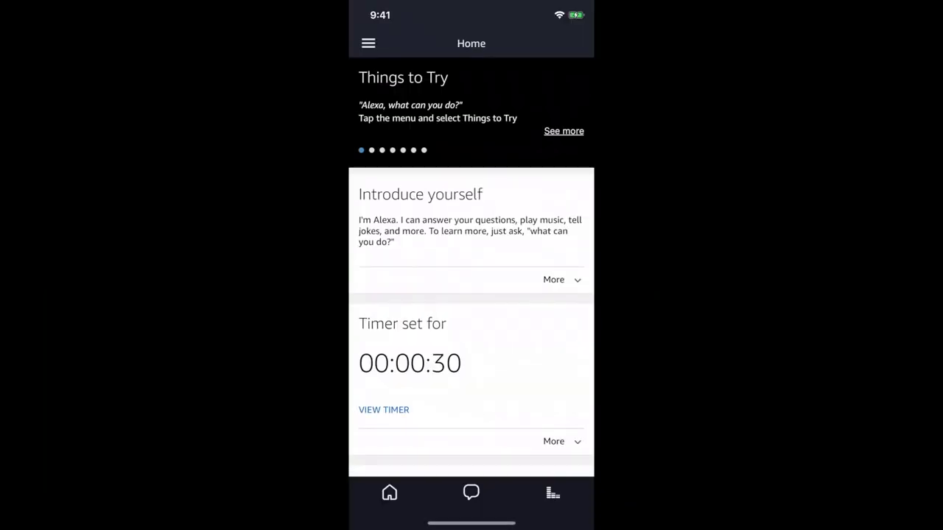
pyautogui.click(368, 44)
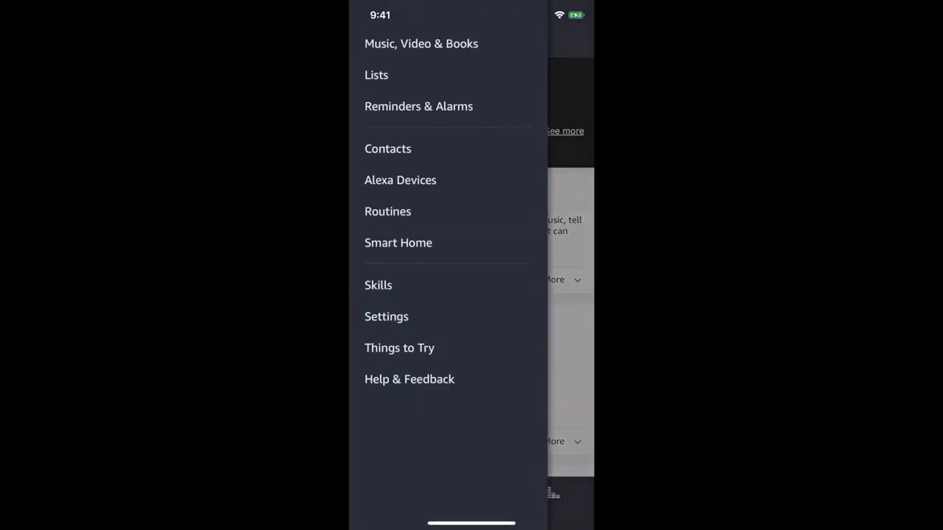
pyautogui.click(377, 285)
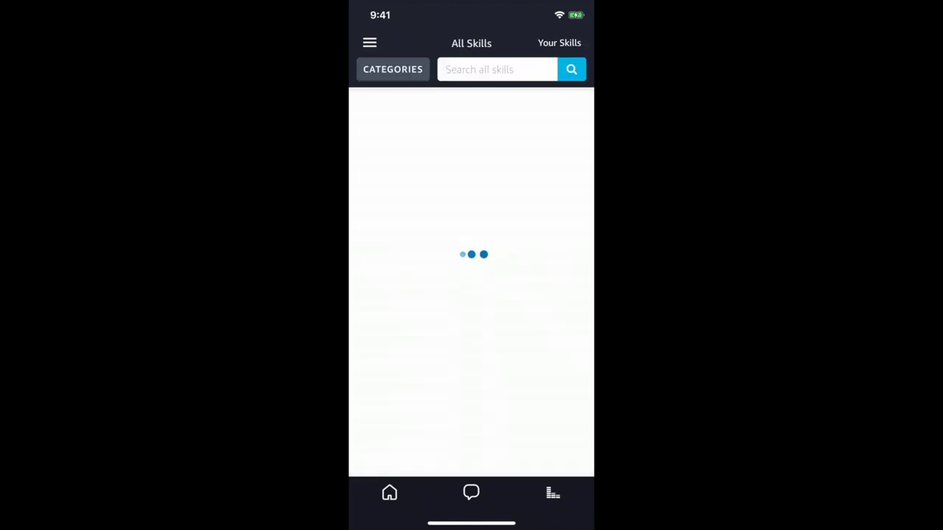
# Step: Enable the java news and big bro skills from the dev skills listed under Your Skills
pyautogui.click(559, 43)
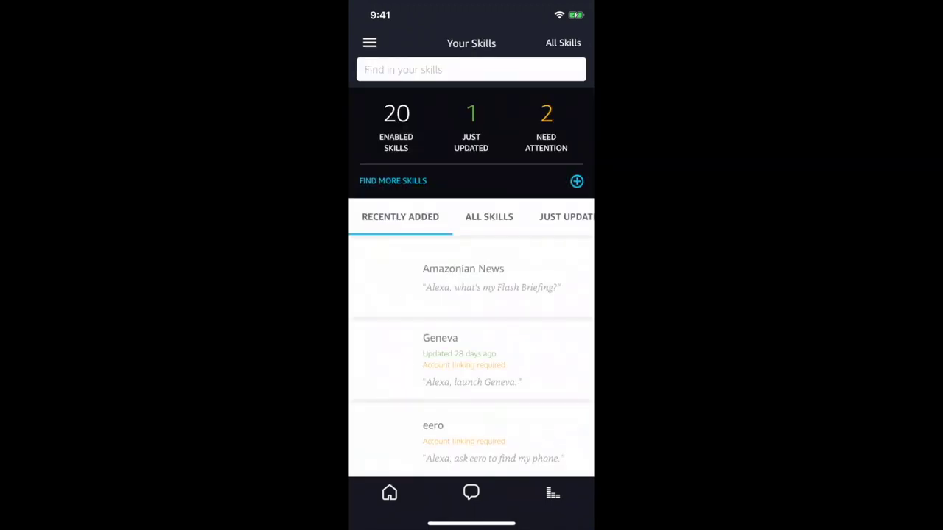
pyautogui.moveTo(546, 216); pyautogui.dragTo(398, 217)
pyautogui.click(556, 216)
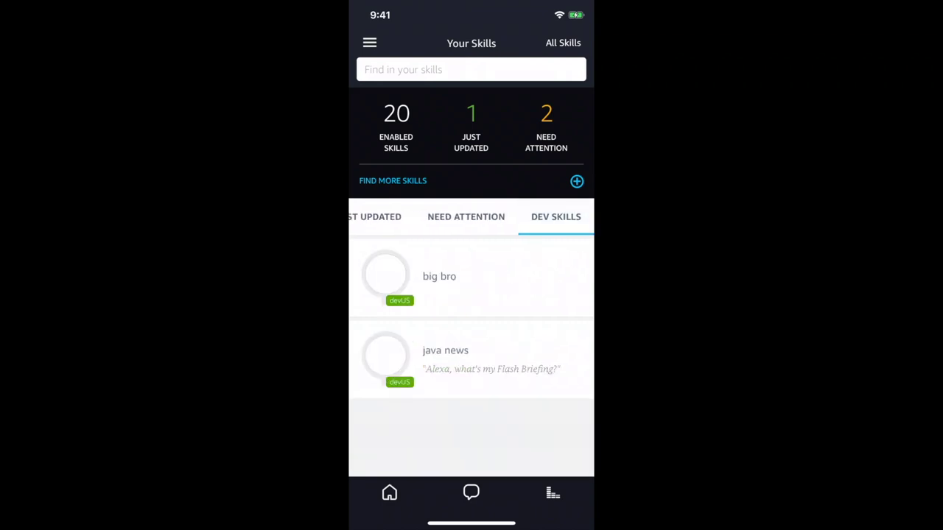
pyautogui.click(445, 350)
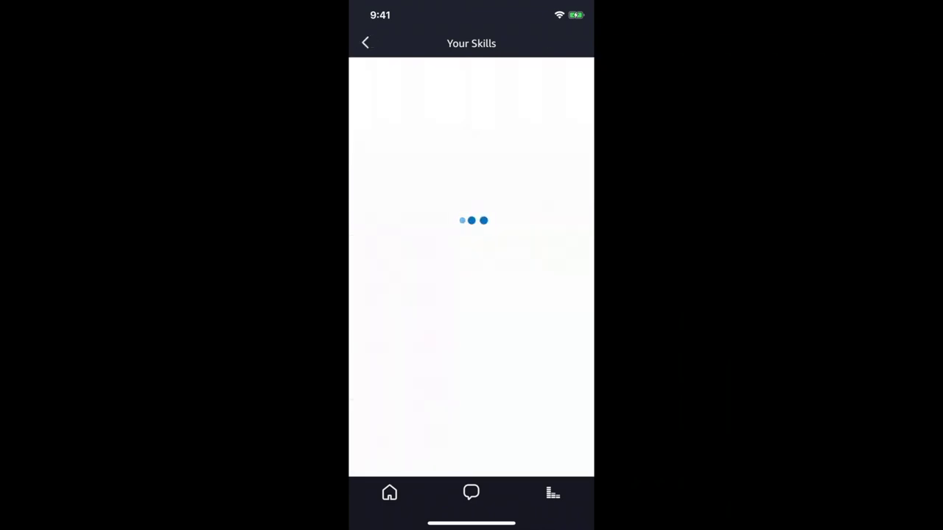
pyautogui.click(470, 161)
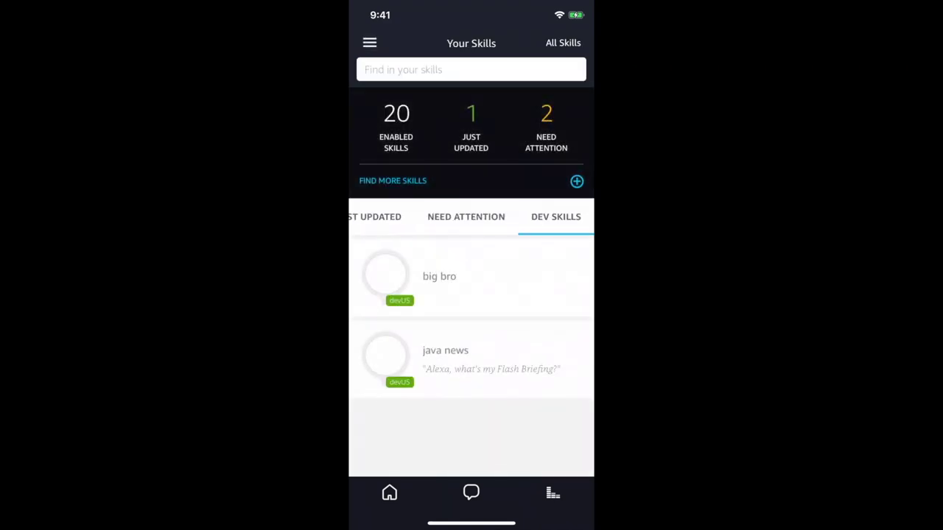
pyautogui.click(439, 276)
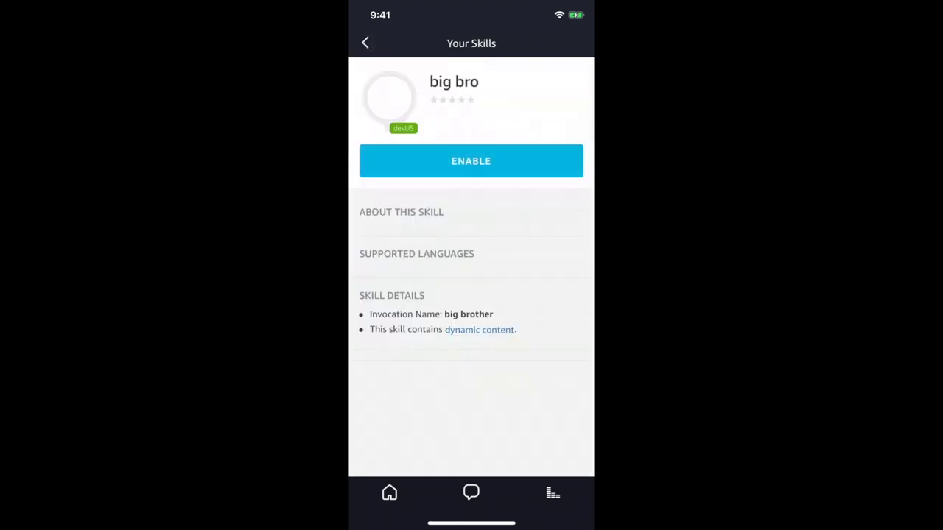
pyautogui.click(471, 160)
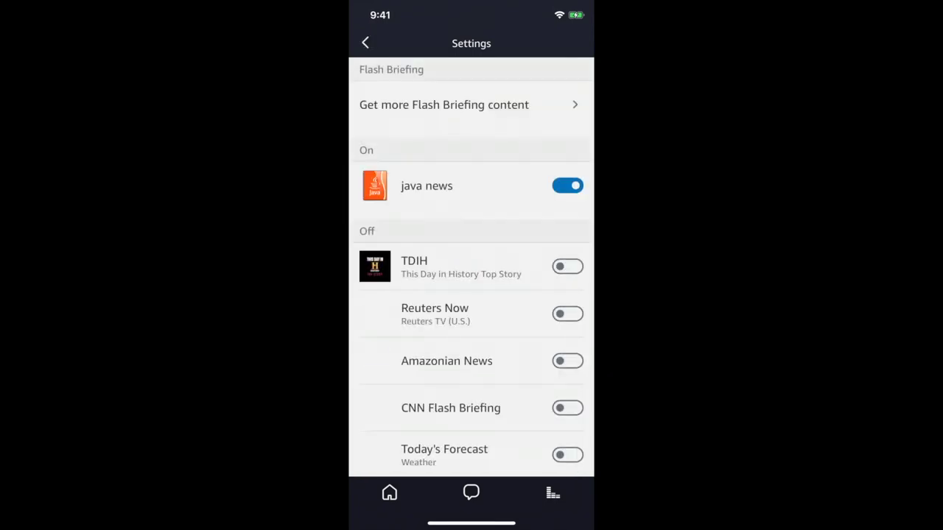
# Step: Turn the java news feed off in the Flash Briefing settings and switch it back on
pyautogui.click(567, 185)
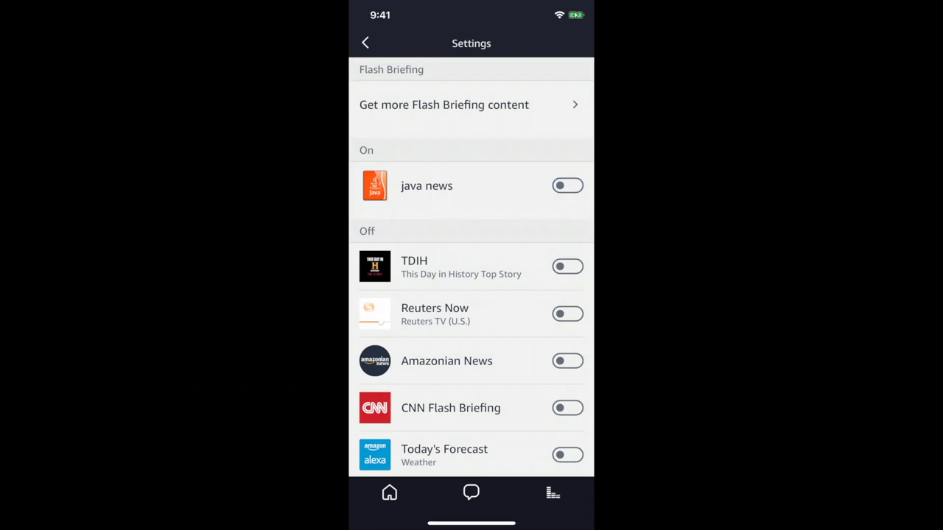
pyautogui.scroll(-2, 472, 294)
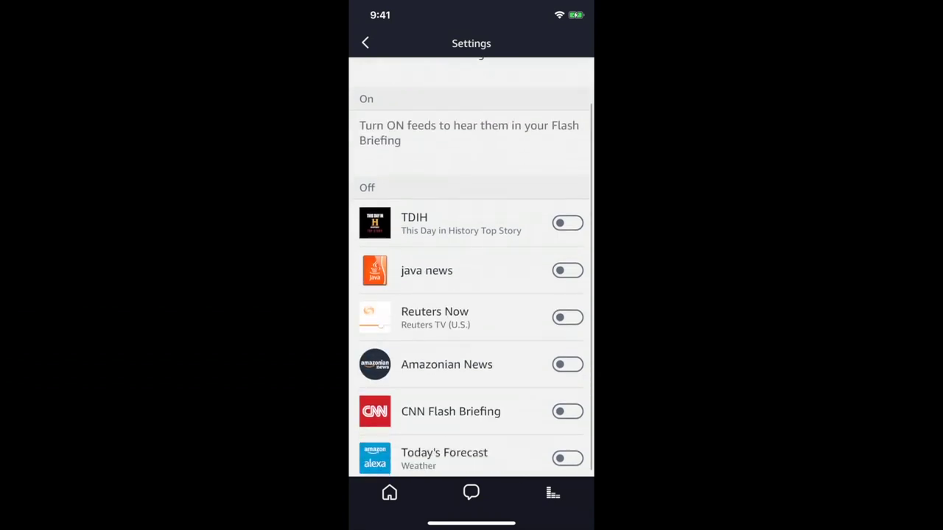
pyautogui.click(567, 265)
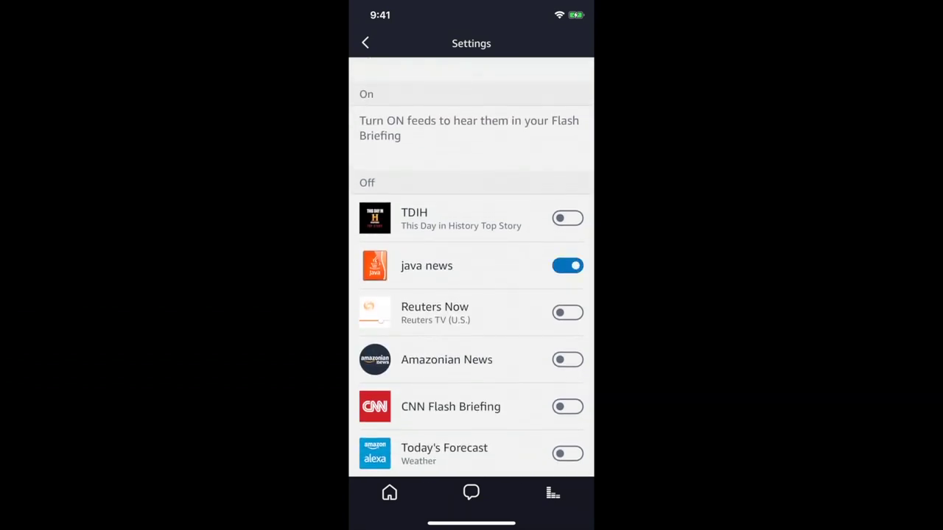
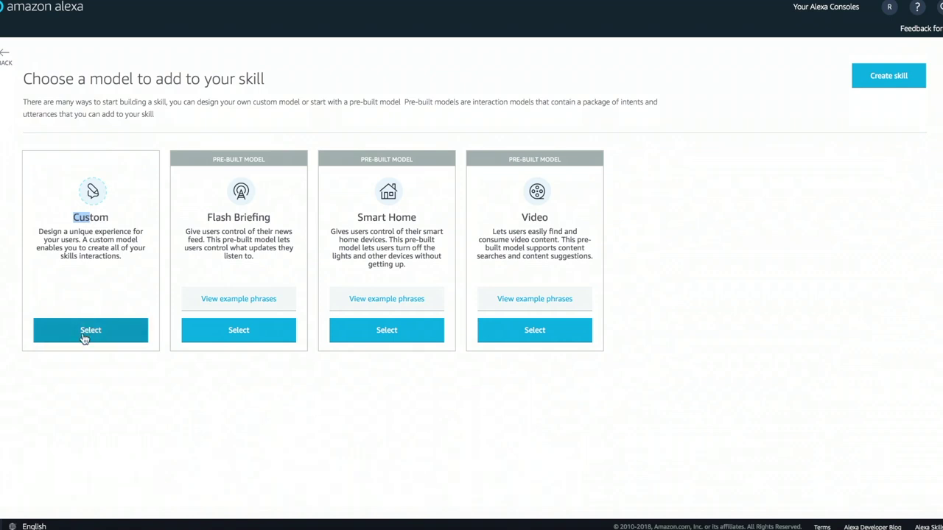
# Step: Switch to the Alexa developer console, create the big bro skill with the Custom model, and open its JSON Editor
pyautogui.click(884, 77)
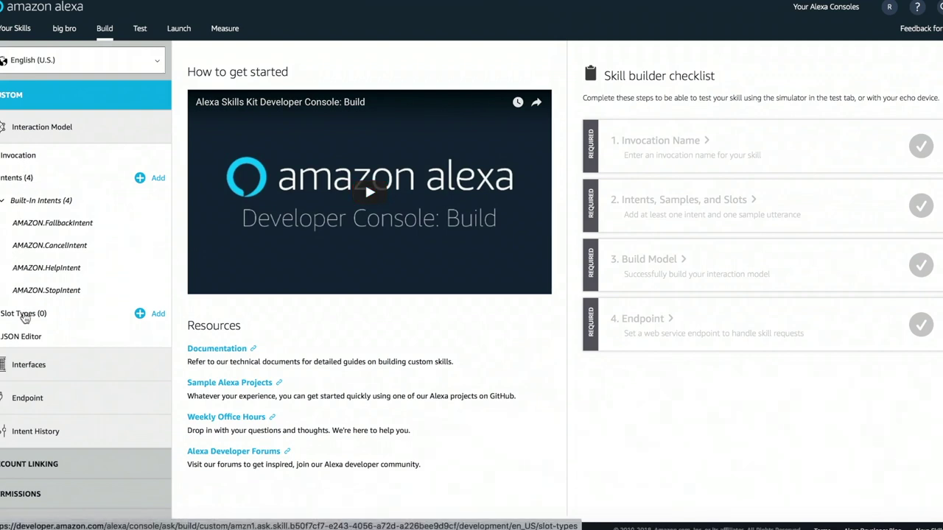
pyautogui.click(26, 339)
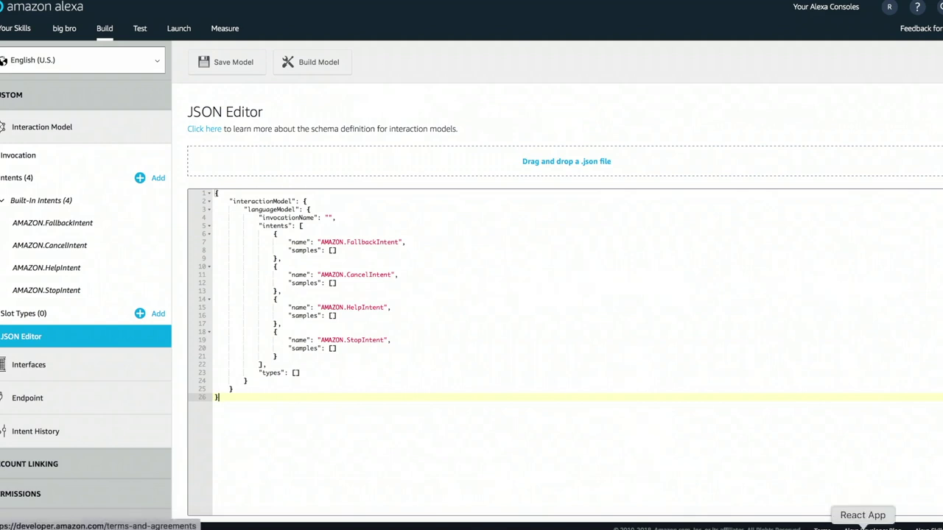
# Step: Replace the entire interaction model JSON with the copied contents of bigBrother.json and save the model
pyautogui.press('super+Tab')
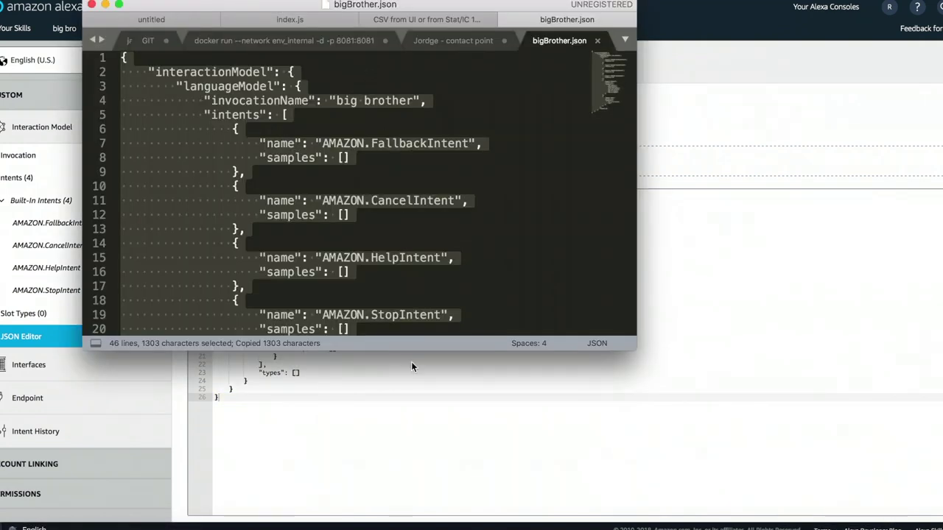
pyautogui.click(389, 379)
pyautogui.press('super+a')
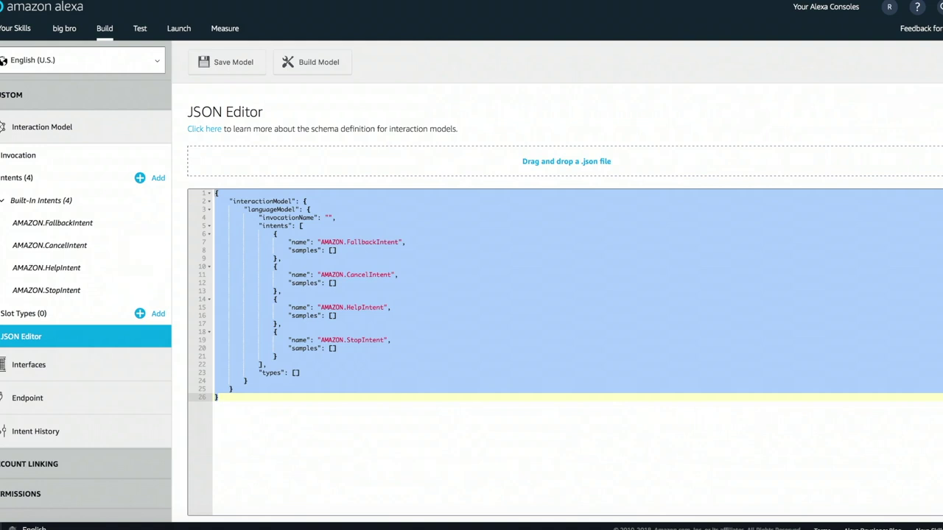
pyautogui.press('super+v')
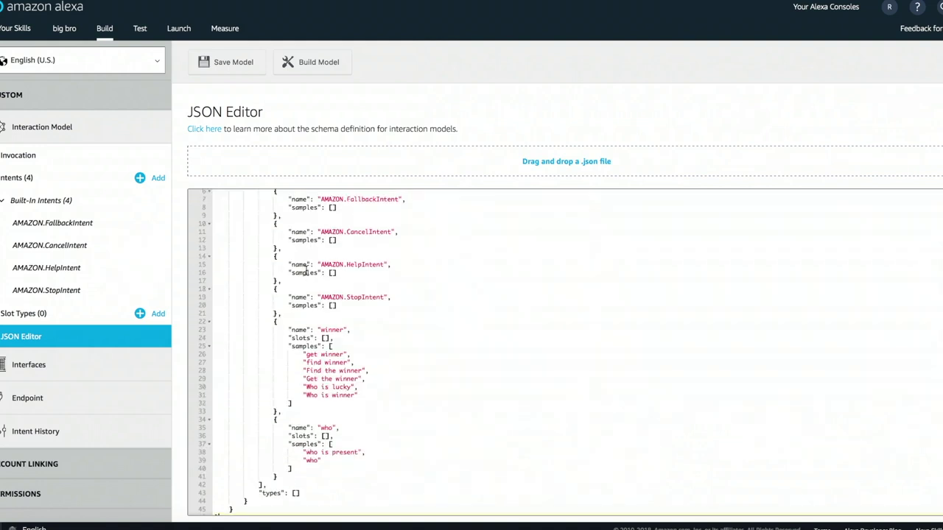
pyautogui.scroll(3, 306, 271)
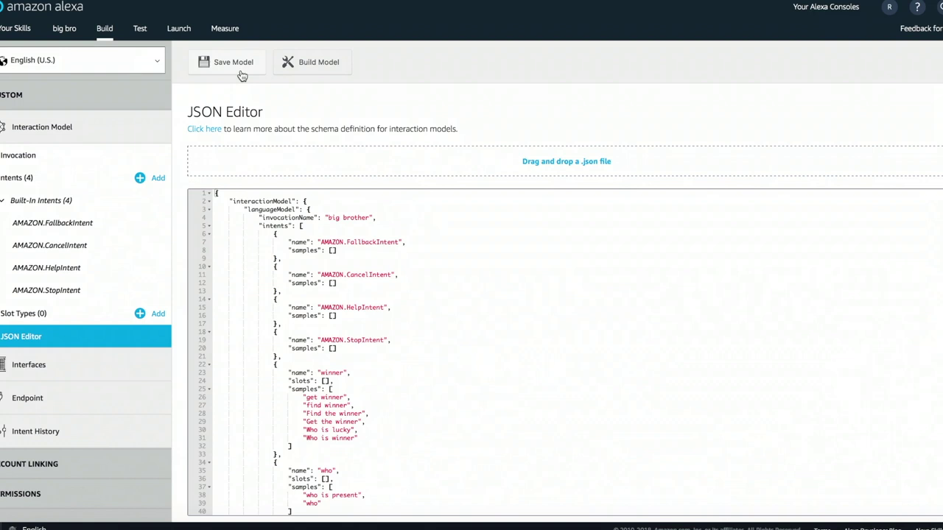
pyautogui.click(240, 68)
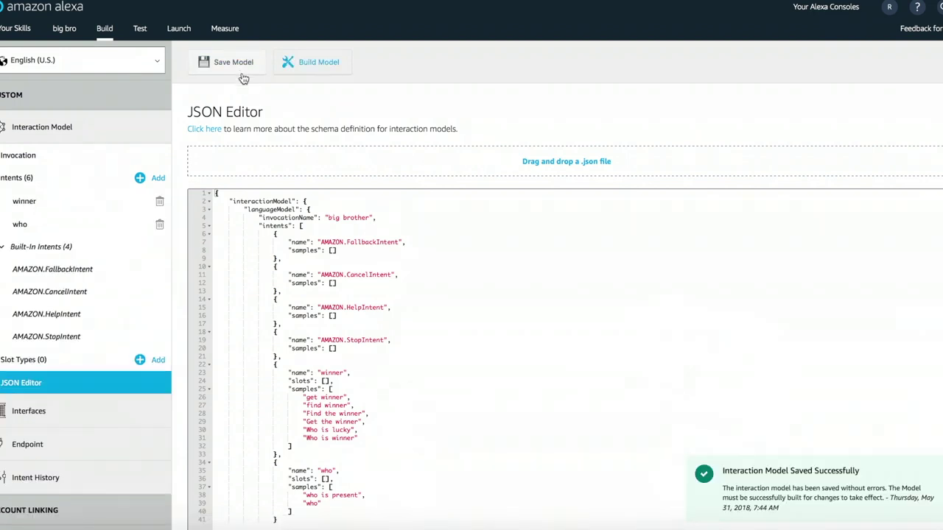
# Step: Add the sample utterance "the best winner" to the winner intent
pyautogui.click(33, 204)
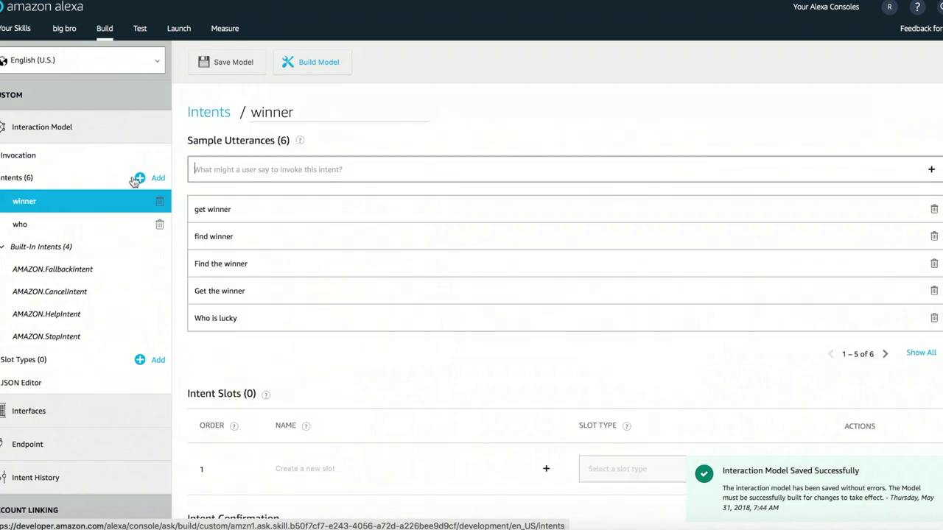
pyautogui.moveTo(225, 140); pyautogui.dragTo(277, 140)
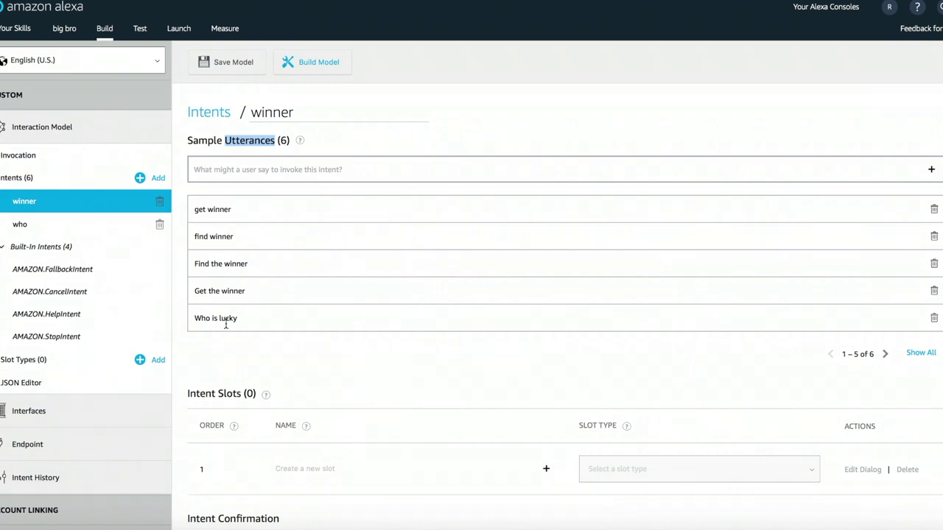
pyautogui.click(931, 171)
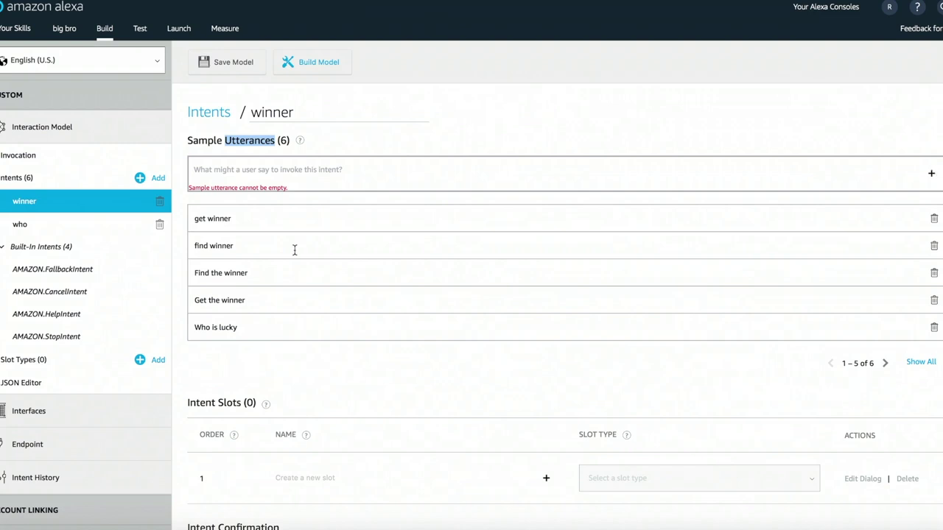
pyautogui.click(220, 171)
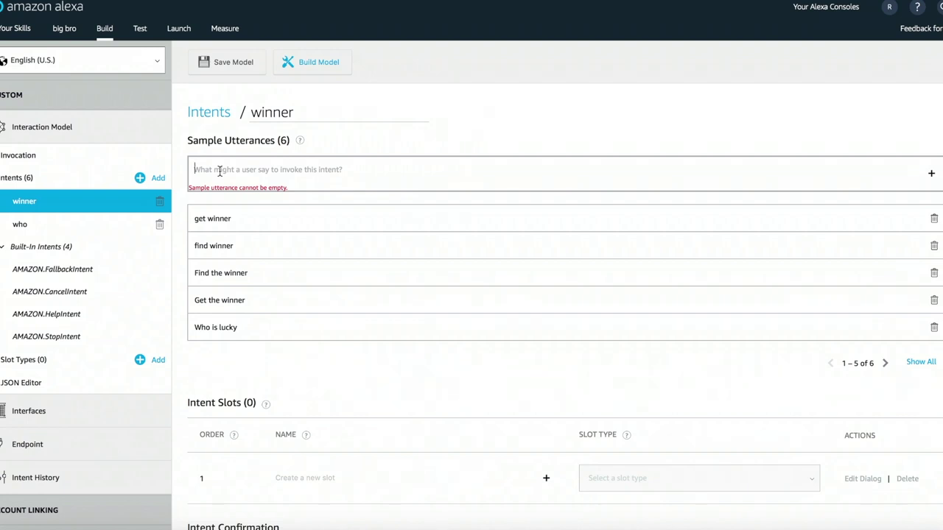
pyautogui.write('the best winner')
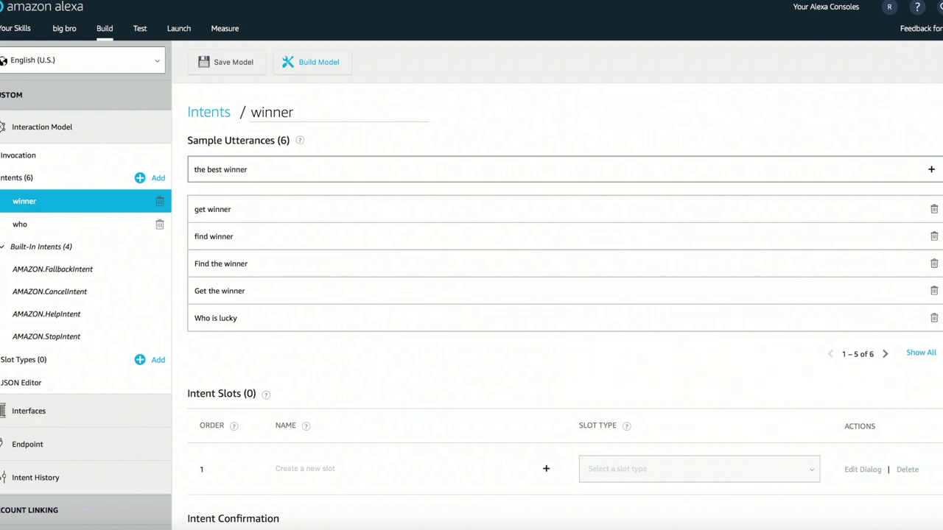
pyautogui.click(931, 169)
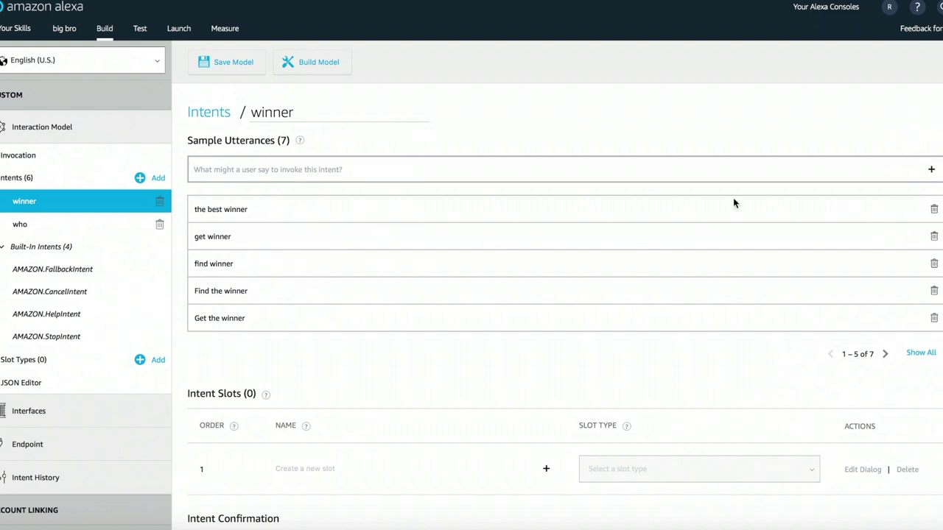
# Step: Add the sample utterance "how many of us" to the who intent
pyautogui.click(104, 221)
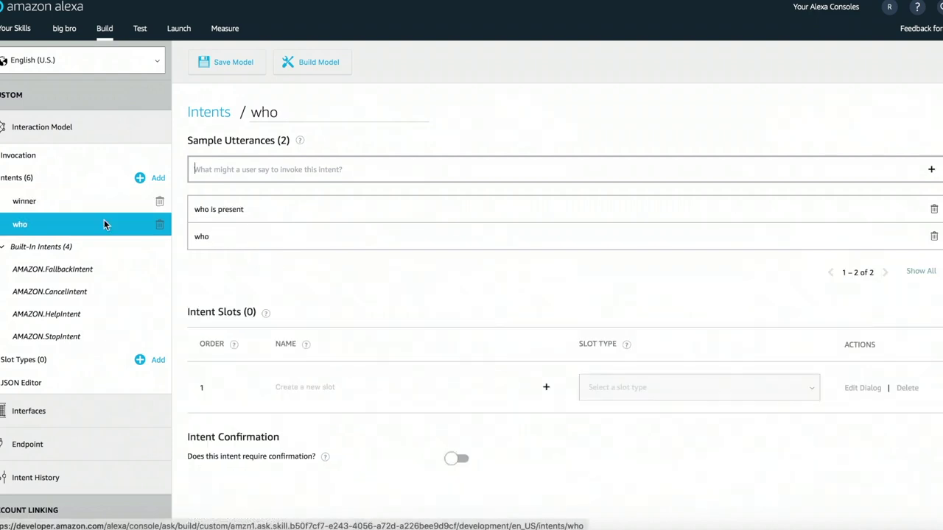
pyautogui.click(215, 171)
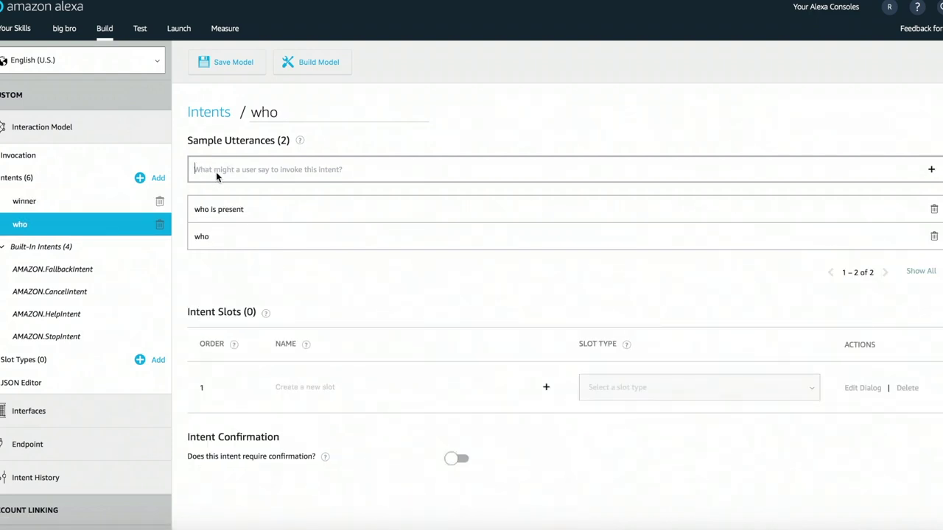
pyautogui.write('how many of us')
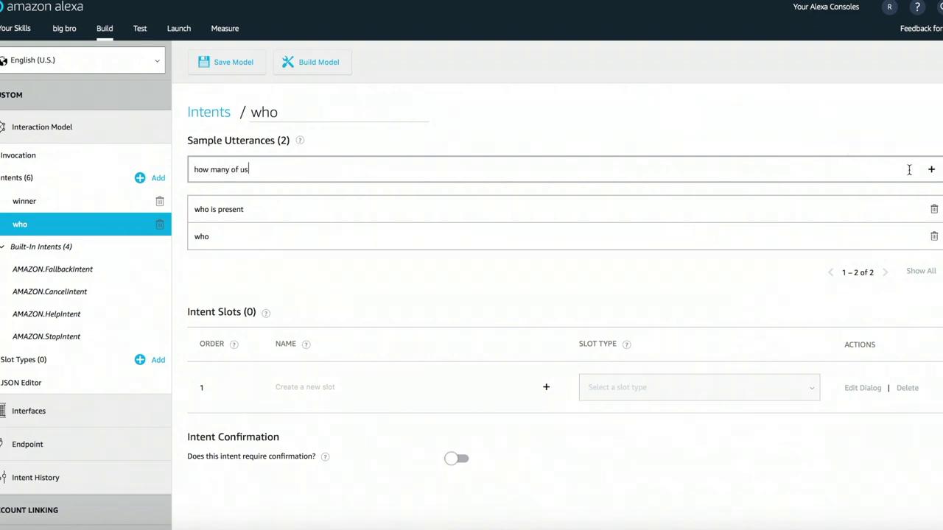
pyautogui.click(931, 170)
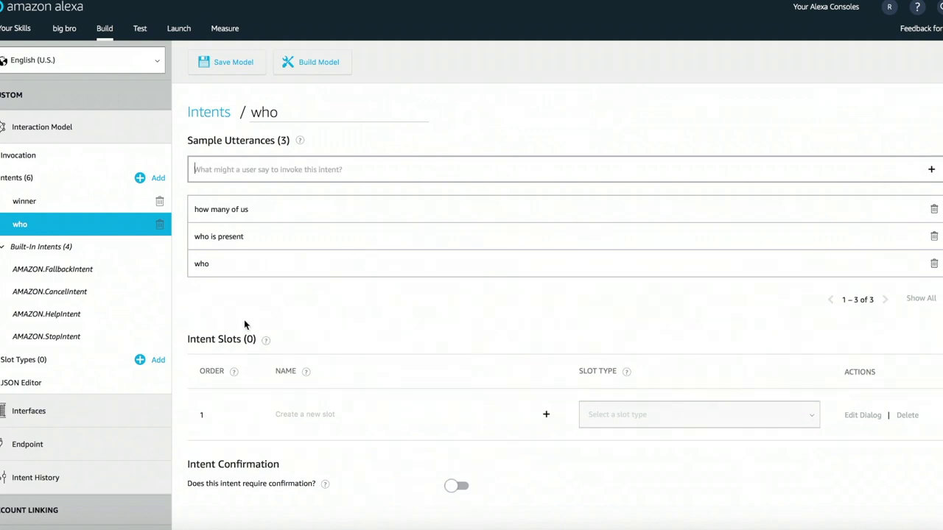
# Step: Choose AWS Lambda ARN as the skill's service endpoint type and copy the skill ID to the clipboard
pyautogui.click(57, 444)
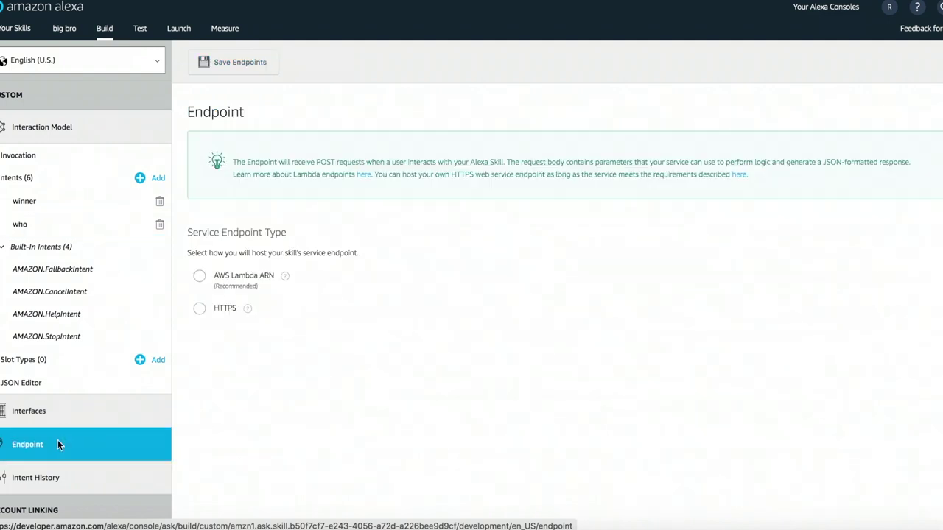
pyautogui.click(200, 277)
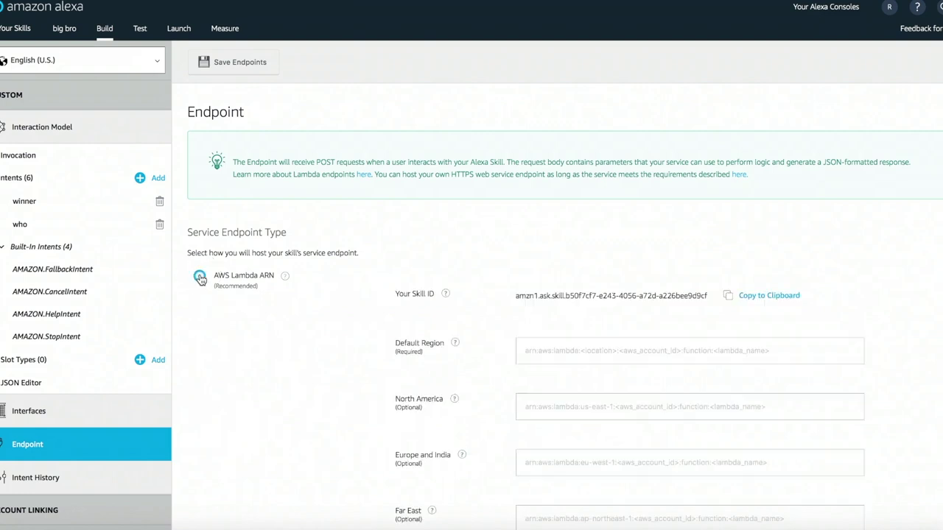
pyautogui.doubleClick(513, 297)
pyautogui.click(594, 296)
pyautogui.click(746, 298)
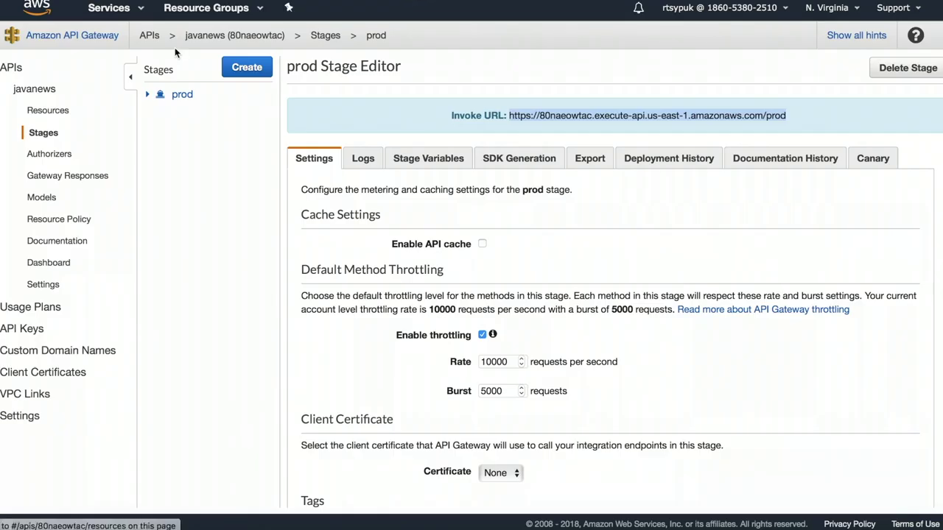
# Step: Switch to the AWS console, open the Lambda service, and start creating a new function
pyautogui.click(110, 9)
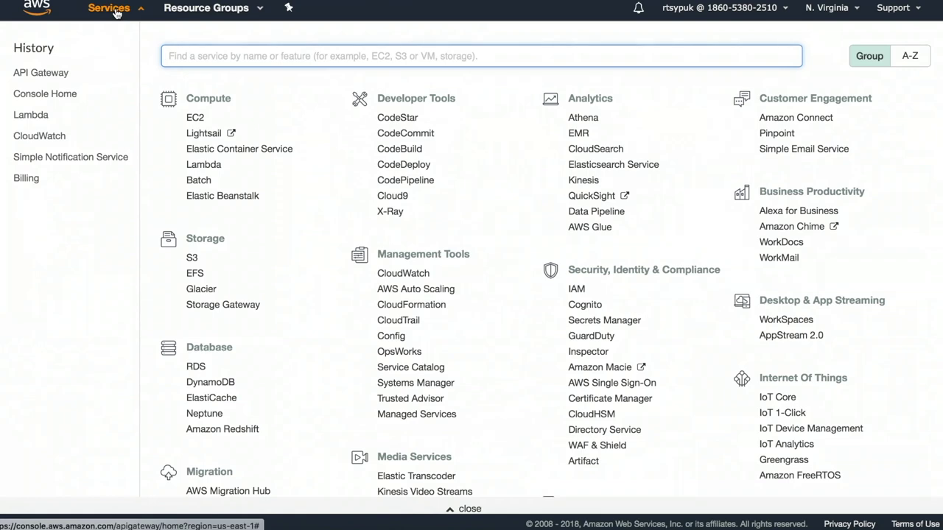
pyautogui.click(204, 166)
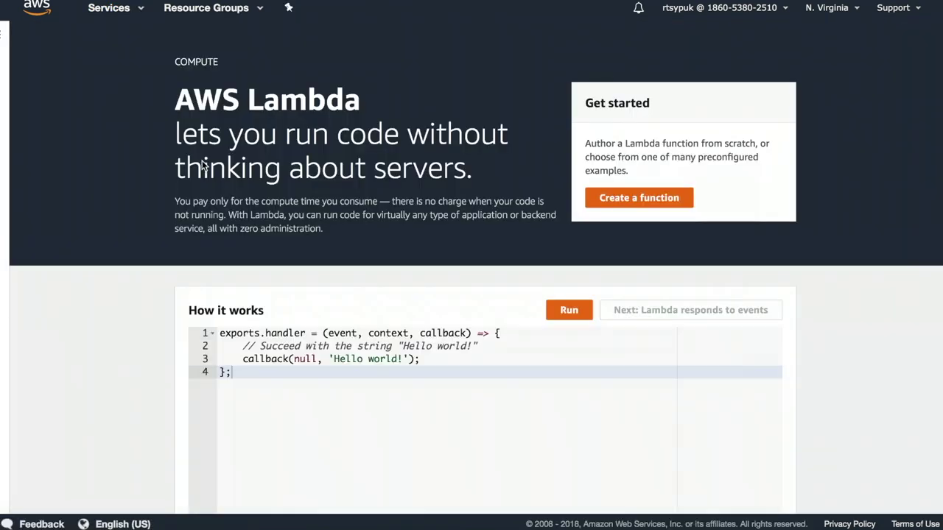
pyautogui.click(616, 211)
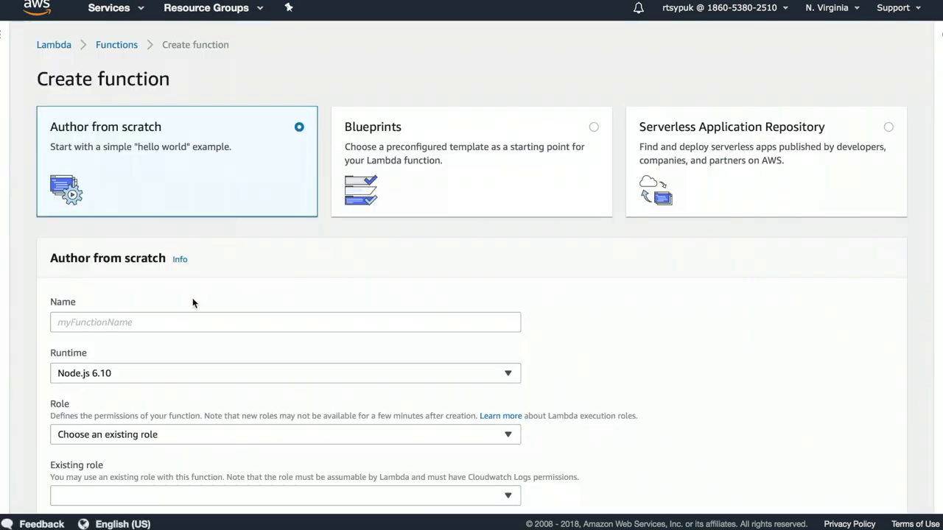
# Step: Name the new Lambda function bigBro and set its runtime to Node.js 8.10
pyautogui.click(158, 321)
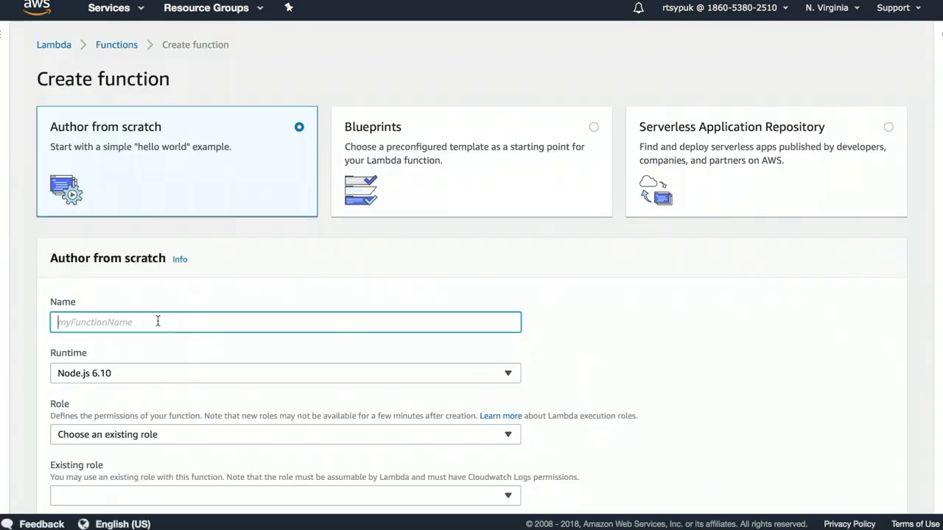
pyautogui.write('bigBo')
pyautogui.click(86, 374)
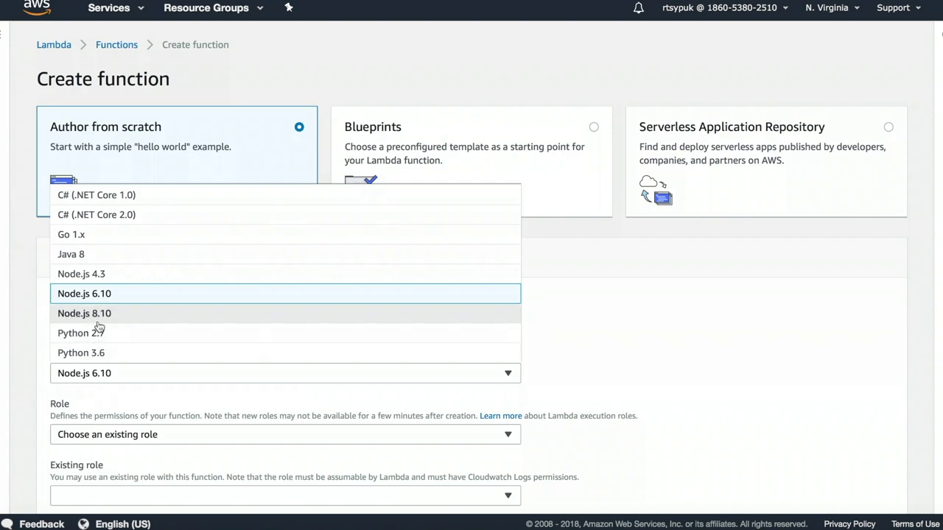
pyautogui.click(98, 316)
pyautogui.scroll(-2, 38, 378)
# Step: Assign the existing role lambda_basic_execution to the function and create it
pyautogui.click(63, 373)
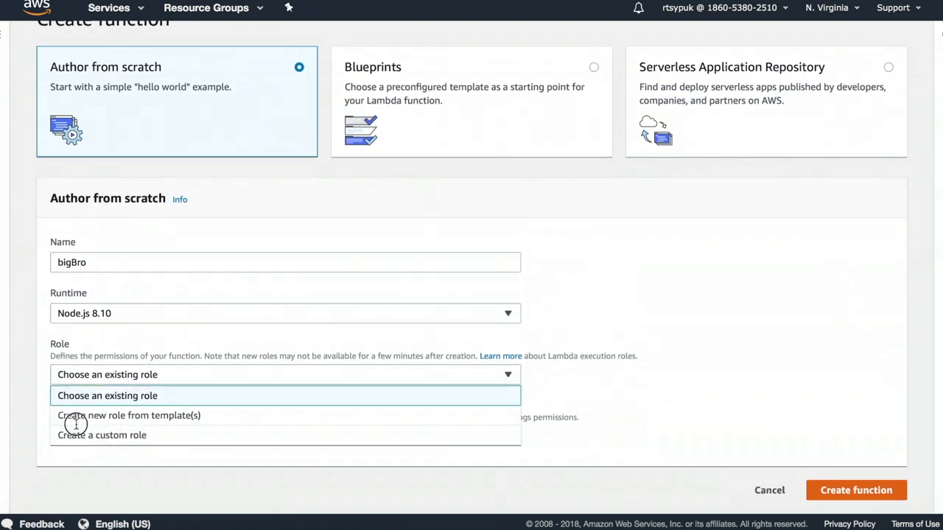
pyautogui.click(76, 395)
pyautogui.click(78, 435)
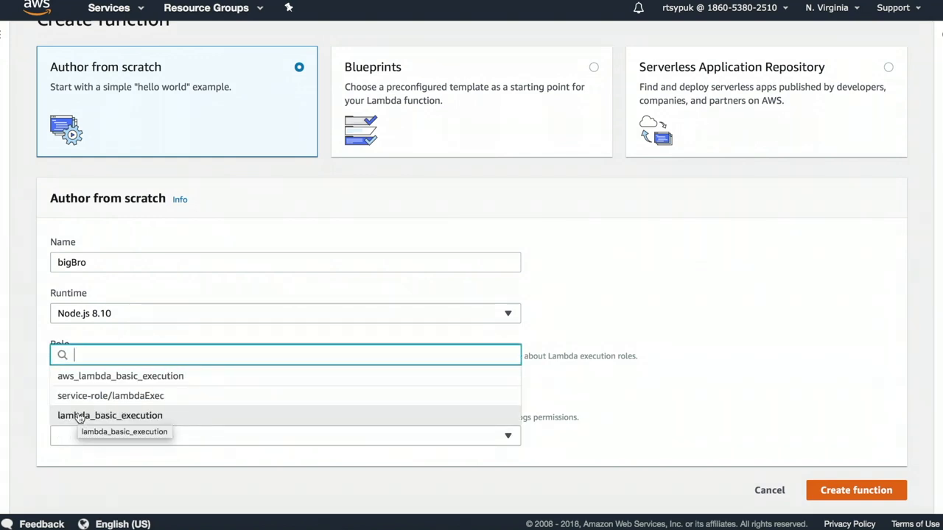
pyautogui.click(79, 418)
pyautogui.click(845, 495)
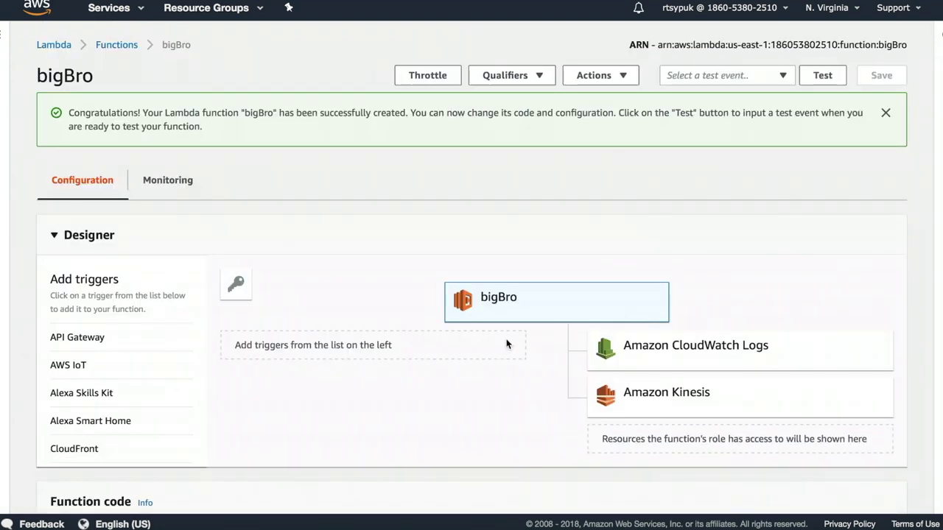
# Step: Add an Alexa Skills Kit trigger to the bigBro function
pyautogui.scroll(-5, 493, 362)
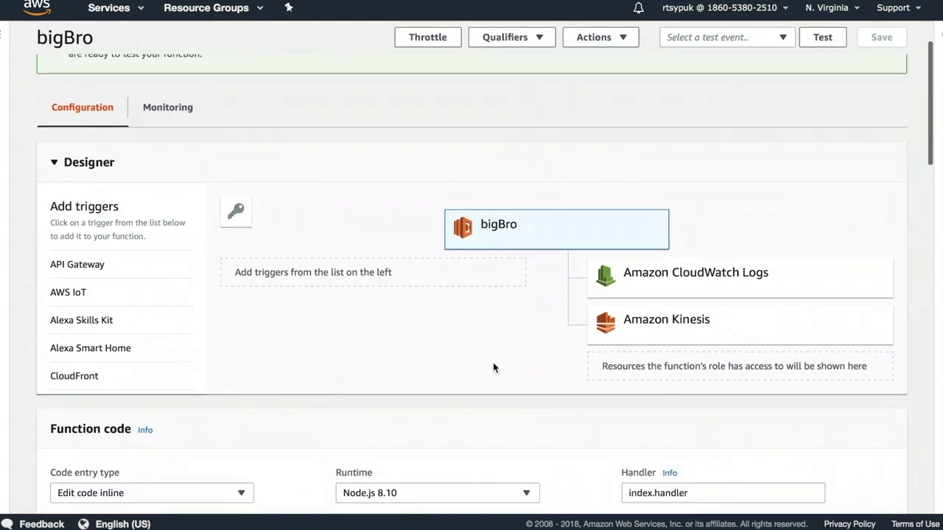
pyautogui.moveTo(238, 169); pyautogui.dragTo(345, 177)
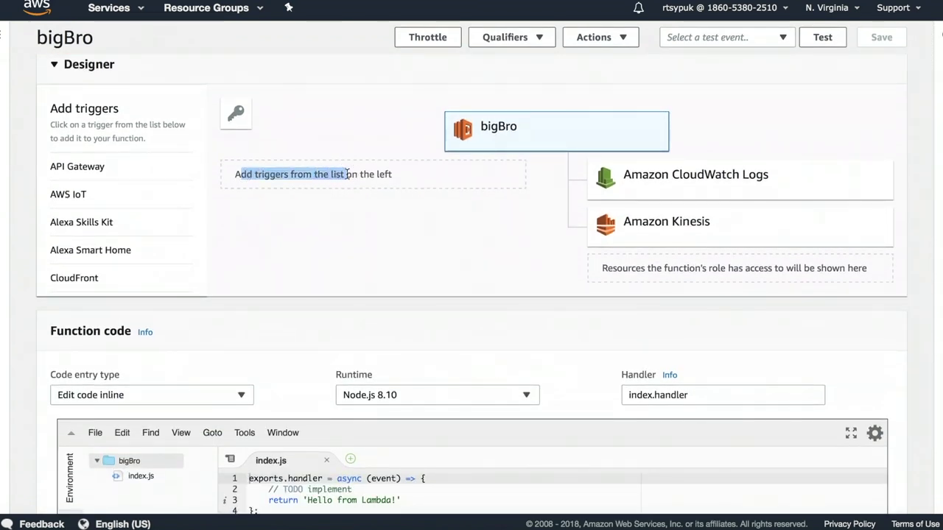
pyautogui.scroll(-5, 89, 223)
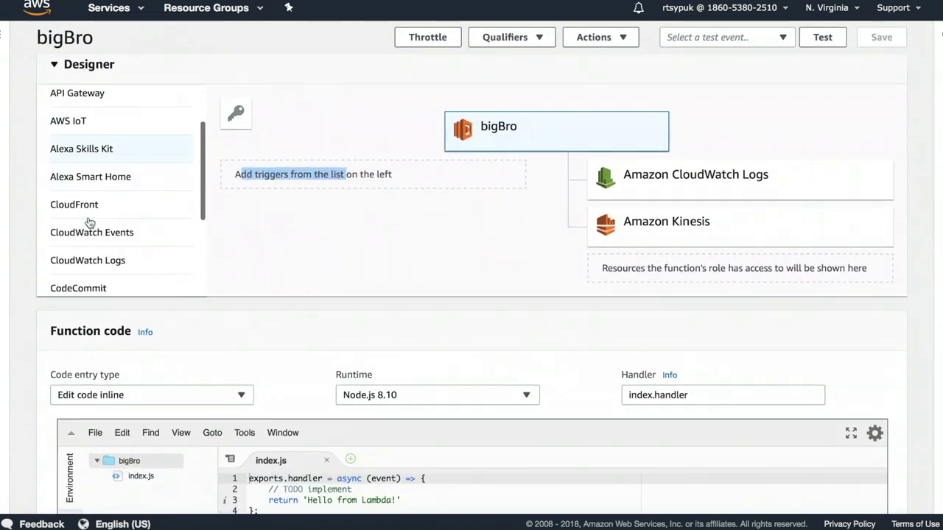
pyautogui.scroll(5, 89, 221)
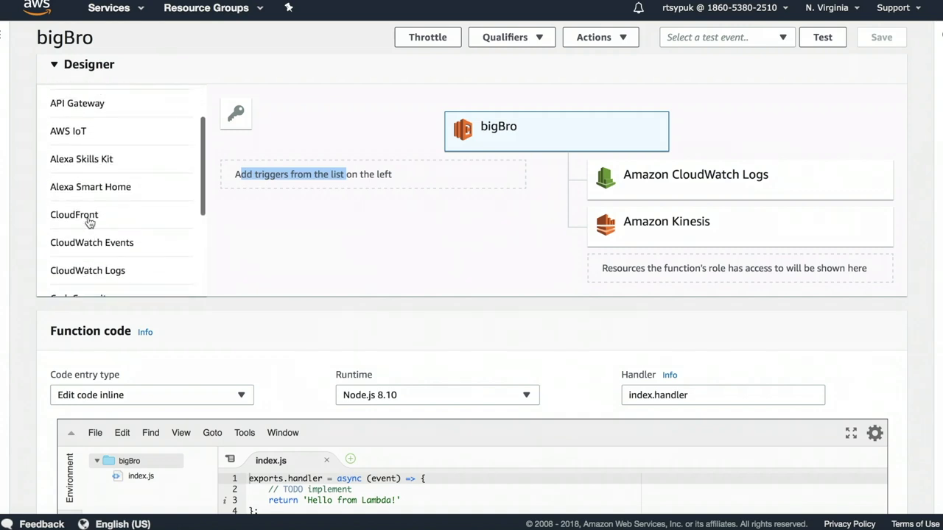
pyautogui.click(93, 189)
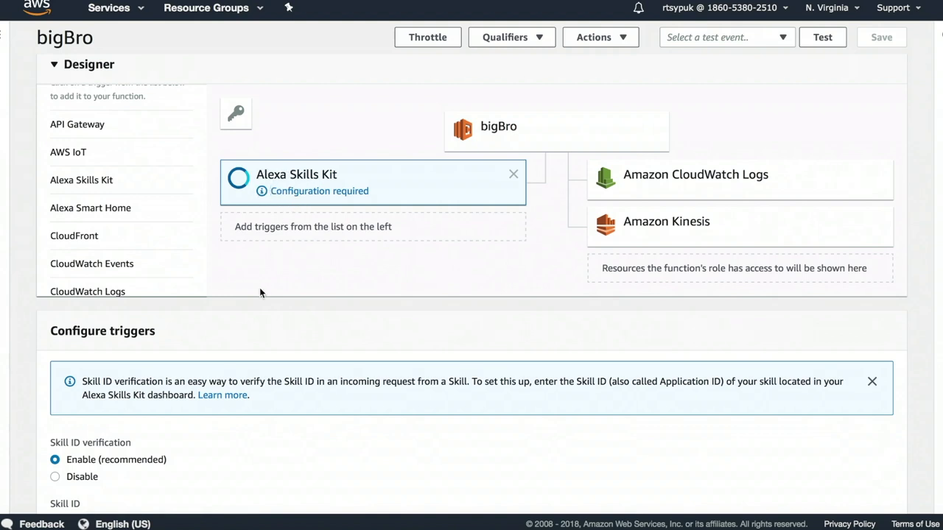
# Step: Paste the copied skill ID into the trigger with skill ID verification enabled, add the trigger, and save the function
pyautogui.scroll(-3, 260, 287)
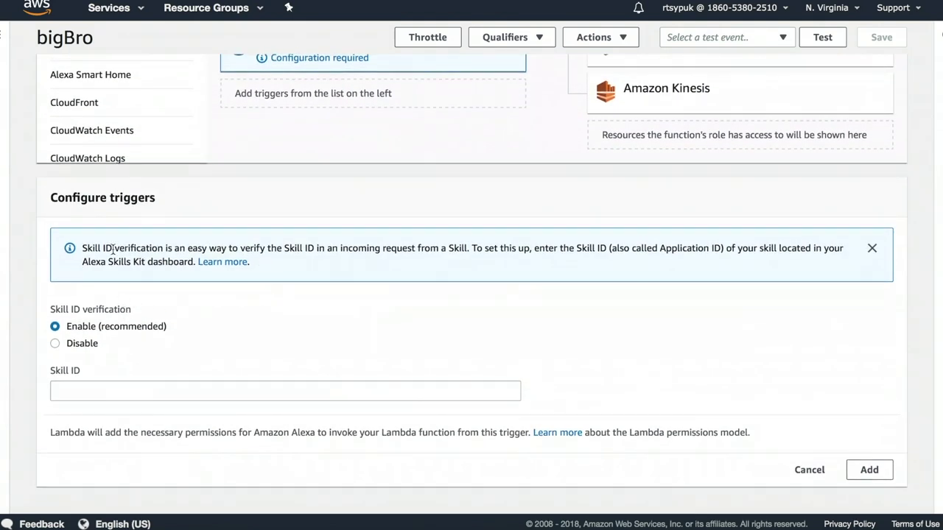
pyautogui.click(84, 392)
pyautogui.hotkey('ctrl', 'v')
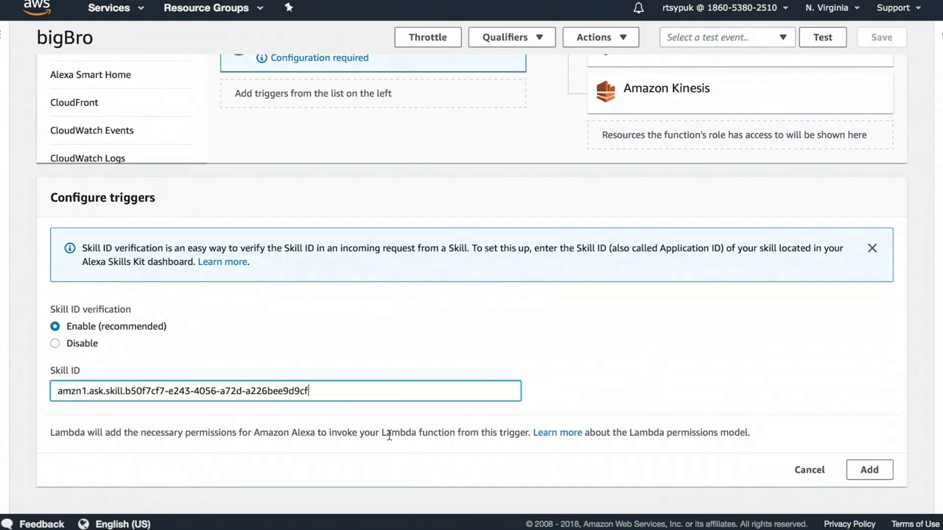
pyautogui.click(867, 471)
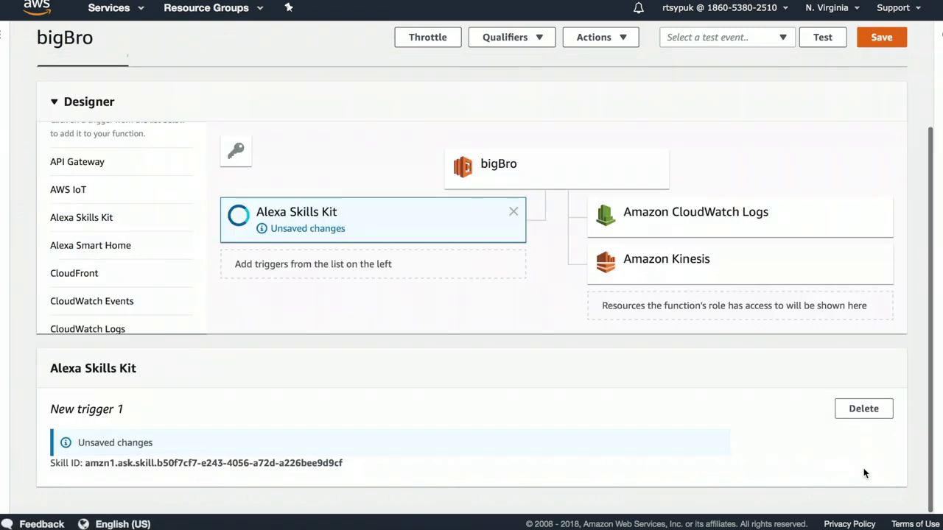
pyautogui.click(882, 50)
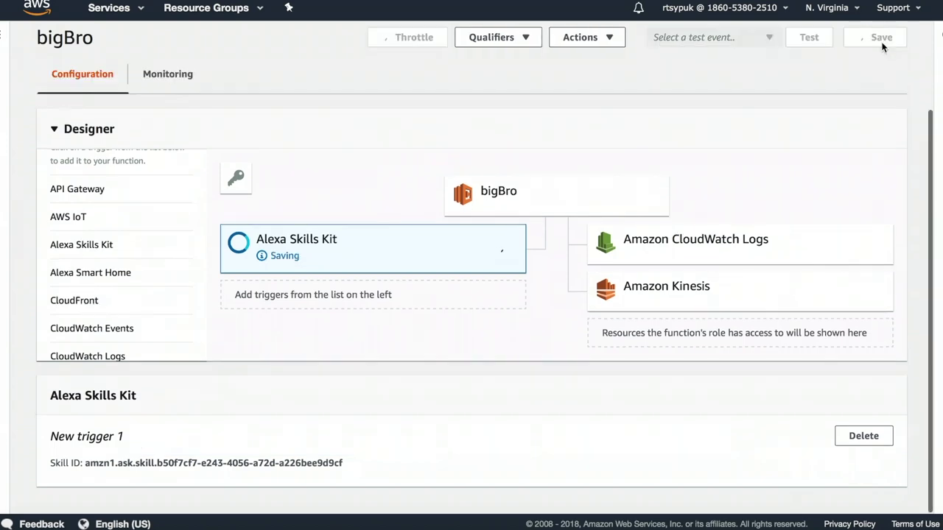
# Step: Copy the full ARN of the bigBro function
pyautogui.scroll(3, 911, 152)
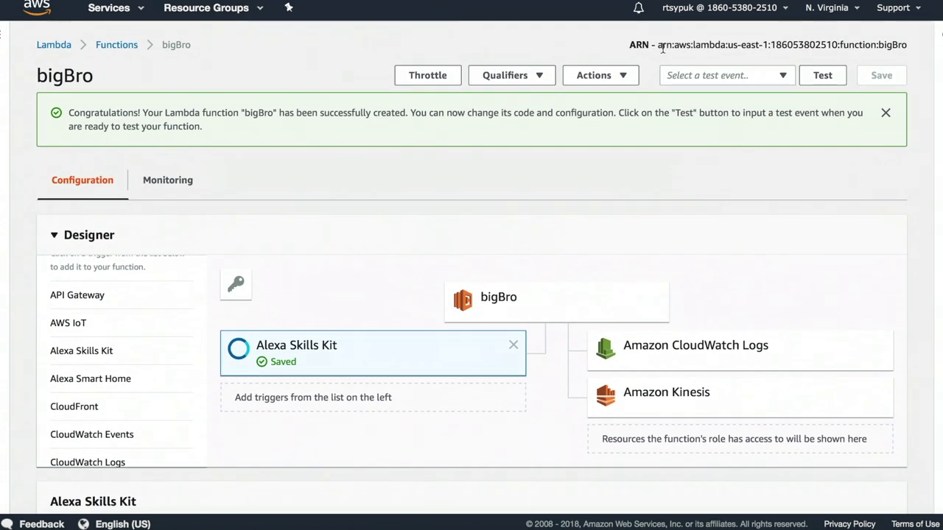
pyautogui.moveTo(657, 44); pyautogui.dragTo(907, 44)
pyautogui.hotkey('ctrl', 'c')
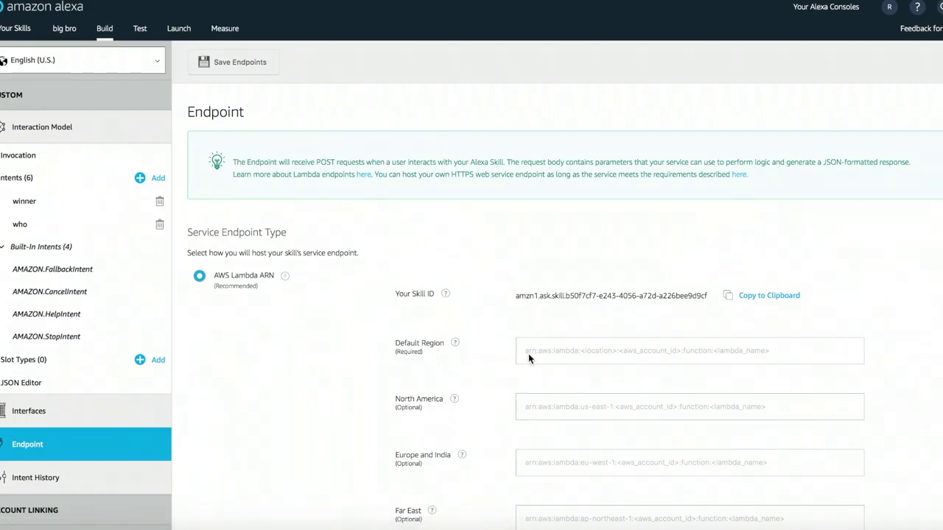
# Step: Switch to the Alexa developer console, paste the Lambda ARN as the default region endpoint, and save the endpoints
pyautogui.click(531, 357)
pyautogui.hotkey('ctrl', 'v')
pyautogui.scroll(-1, 882, 366)
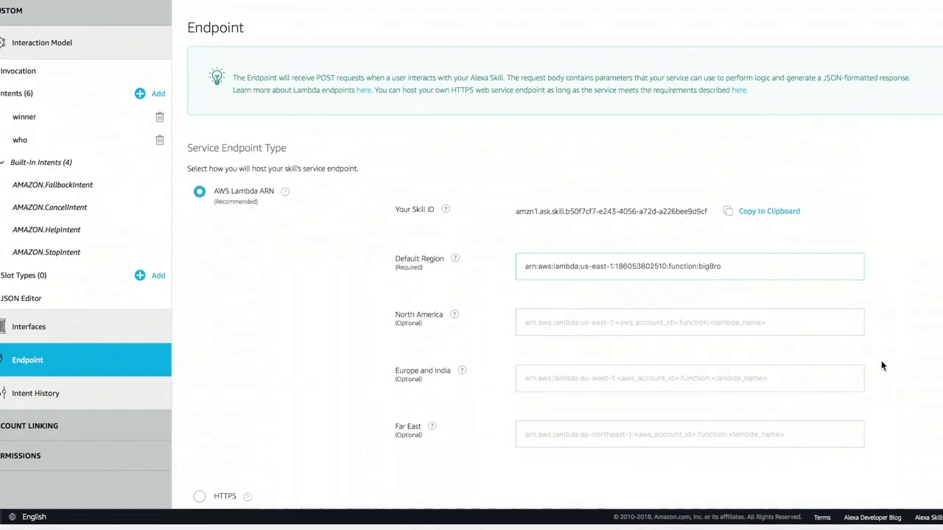
pyautogui.scroll(1, 881, 366)
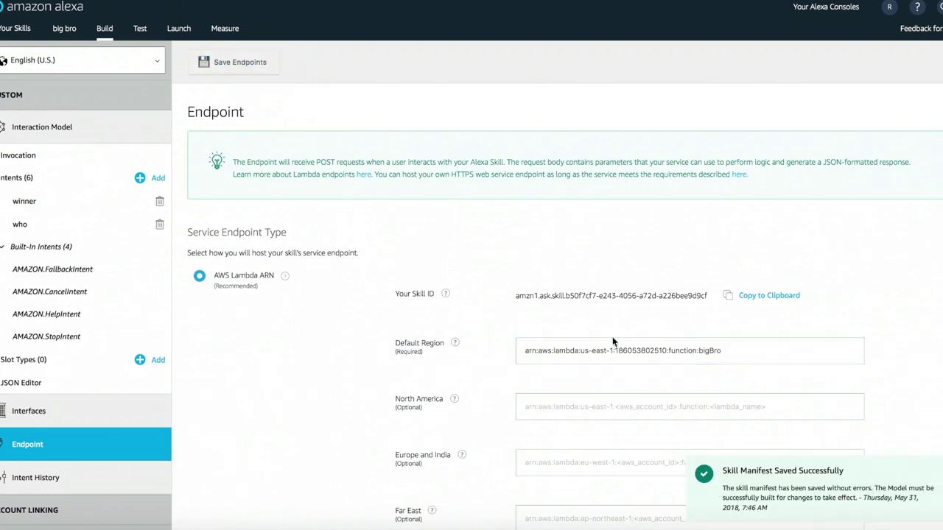
pyautogui.moveTo(722, 470); pyautogui.dragTo(811, 471)
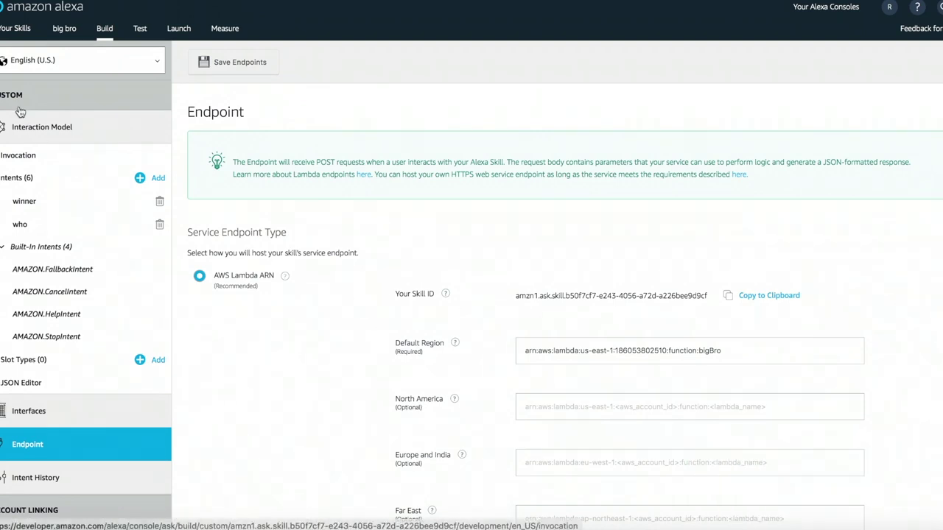
# Step: Open the skill's invocation settings and build the interaction model
pyautogui.click(27, 155)
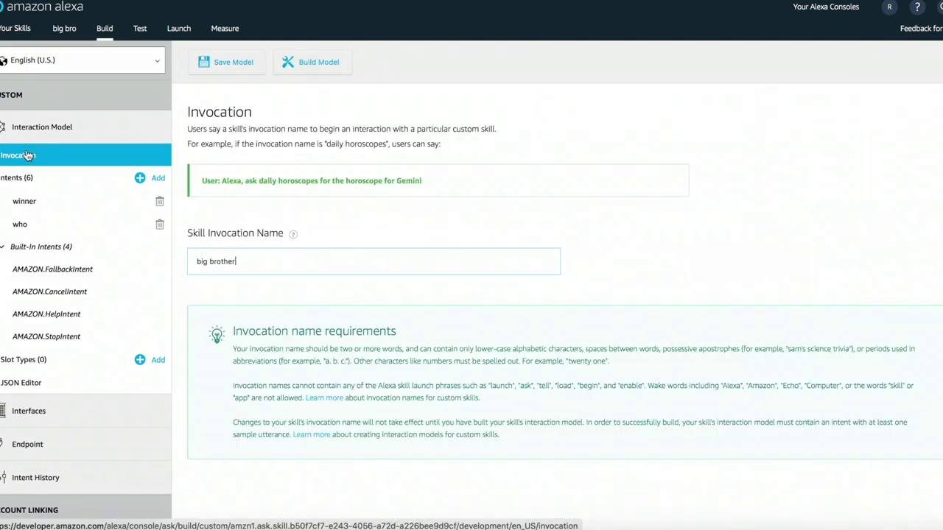
pyautogui.click(313, 68)
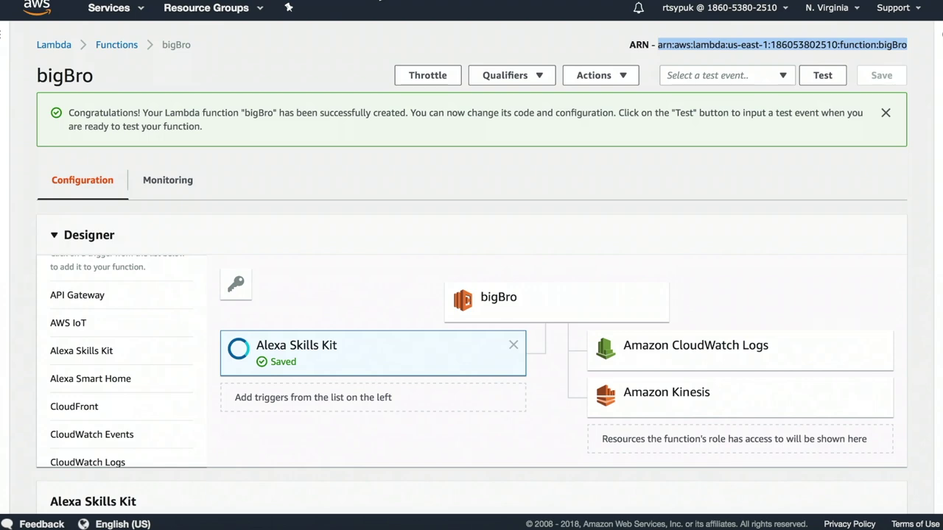
# Step: Switch to the AWS Lambda console and examine the bigBro function's Alexa Skills Kit trigger and its default index.js code
pyautogui.scroll(-2, 370, 233)
pyautogui.scroll(1, 370, 233)
pyautogui.scroll(-2, 372, 232)
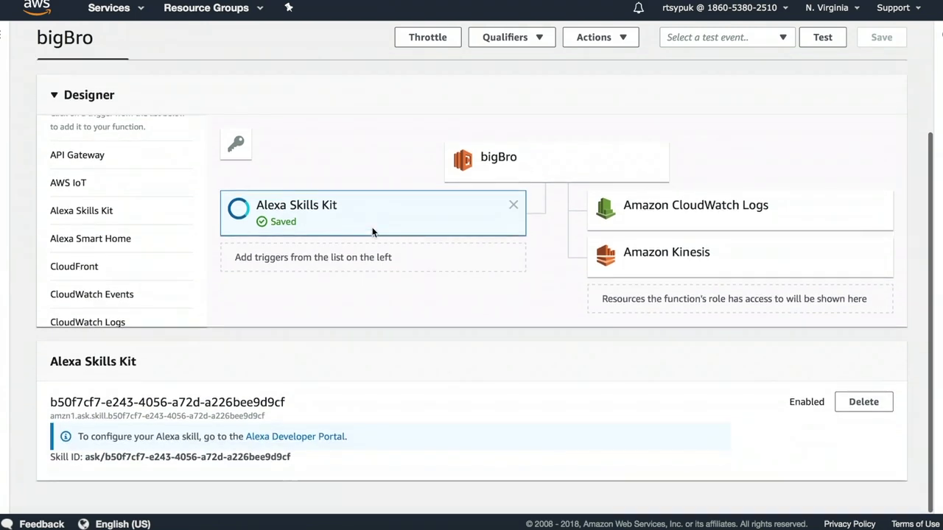
pyautogui.scroll(2, 375, 231)
pyautogui.click(491, 234)
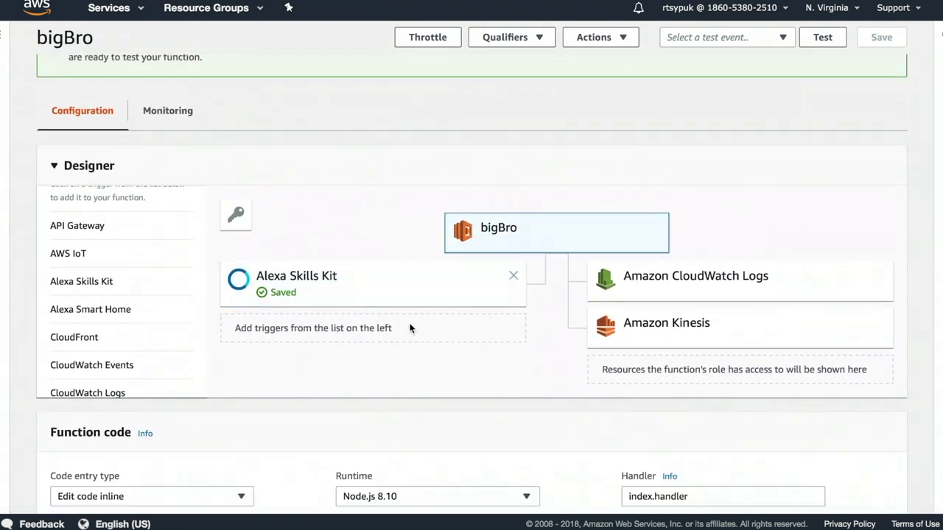
pyautogui.scroll(-6, 413, 346)
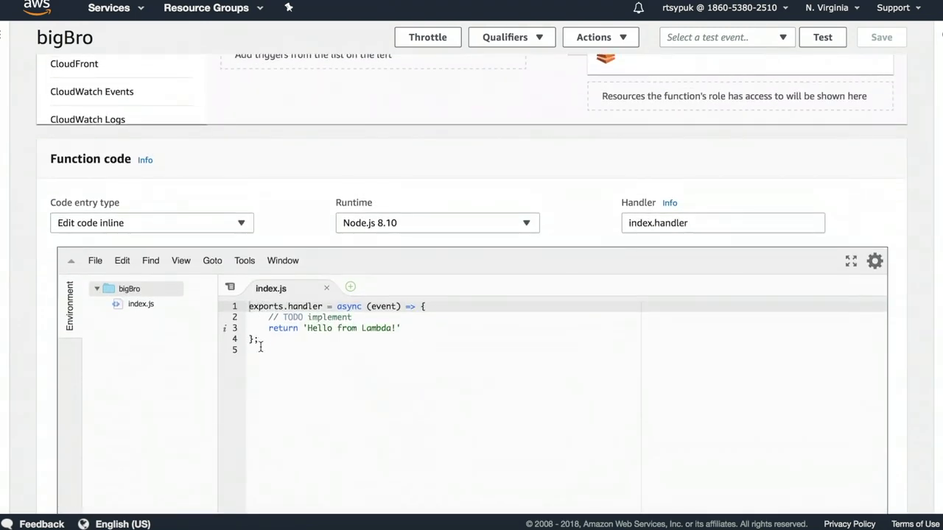
pyautogui.scroll(7, 392, 208)
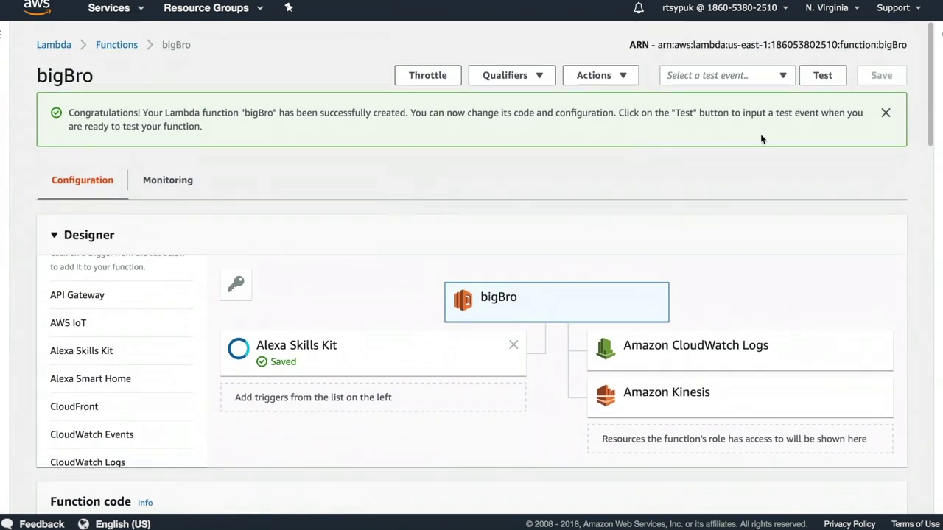
# Step: Dismiss the creation notice and look through the bigBro function's monitoring charts
pyautogui.click(885, 113)
pyautogui.click(156, 114)
pyautogui.scroll(-5, 333, 185)
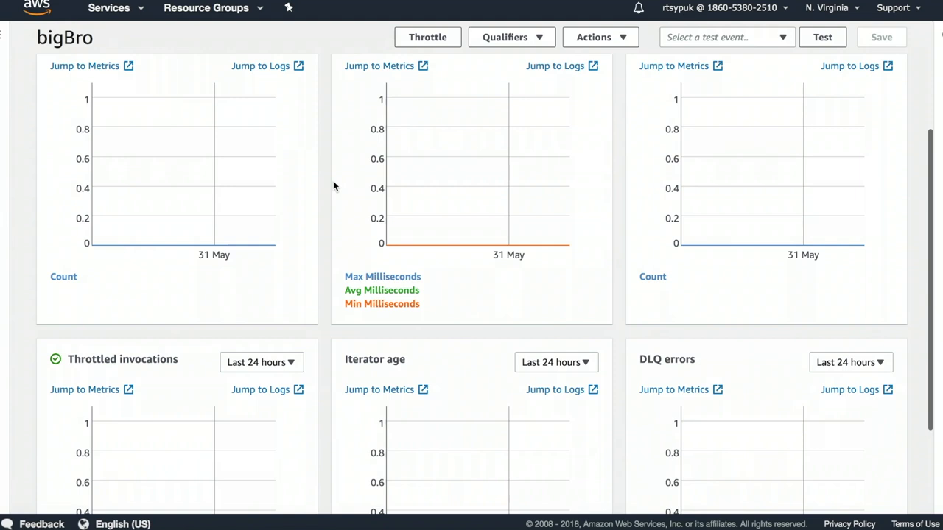
pyautogui.scroll(-1, 333, 186)
pyautogui.scroll(6, 333, 185)
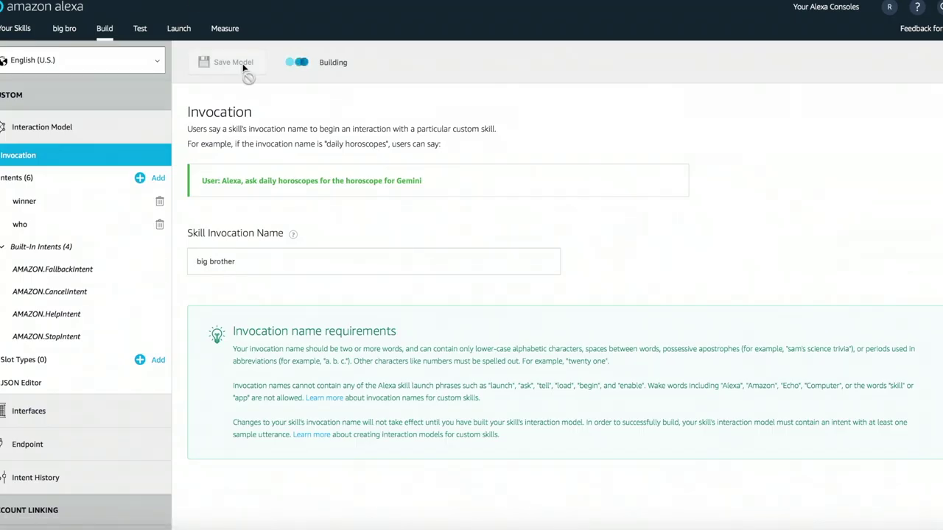
# Step: Switch to the code editor, enlarge the code area, and review the GetWinnerHandler and GetWhoHandler code in index.js
pyautogui.press('super+Tab')
pyautogui.press('super+Tab')
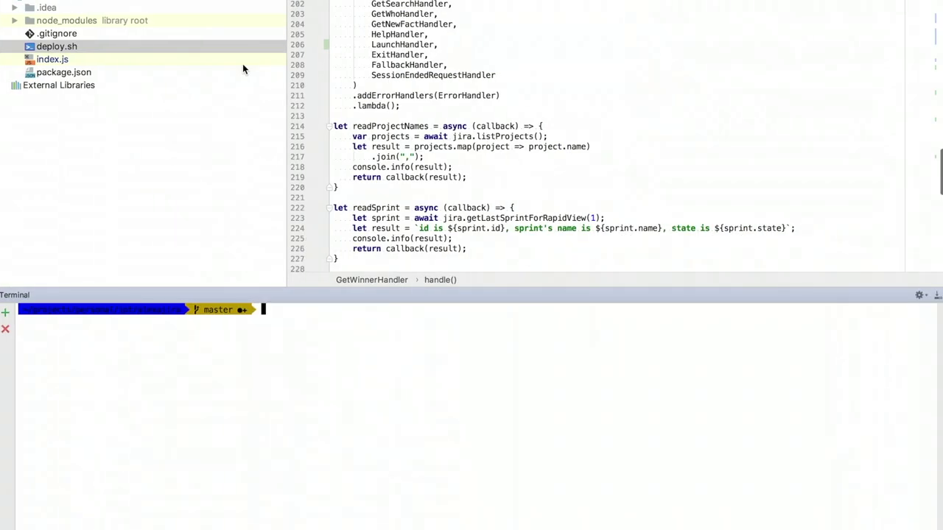
pyautogui.moveTo(291, 290); pyautogui.dragTo(291, 357)
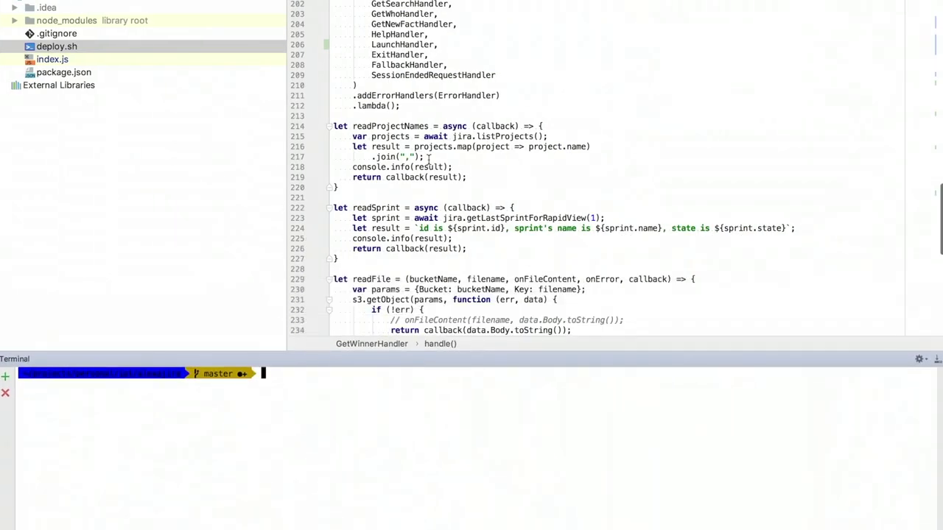
pyautogui.scroll(10, 428, 159)
pyautogui.scroll(-4, 430, 155)
pyautogui.scroll(6, 428, 158)
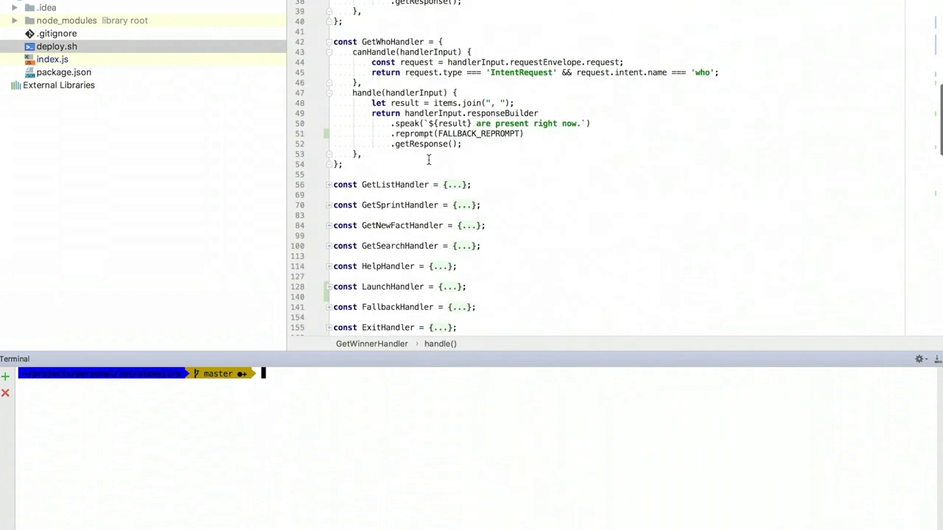
pyautogui.scroll(3, 429, 159)
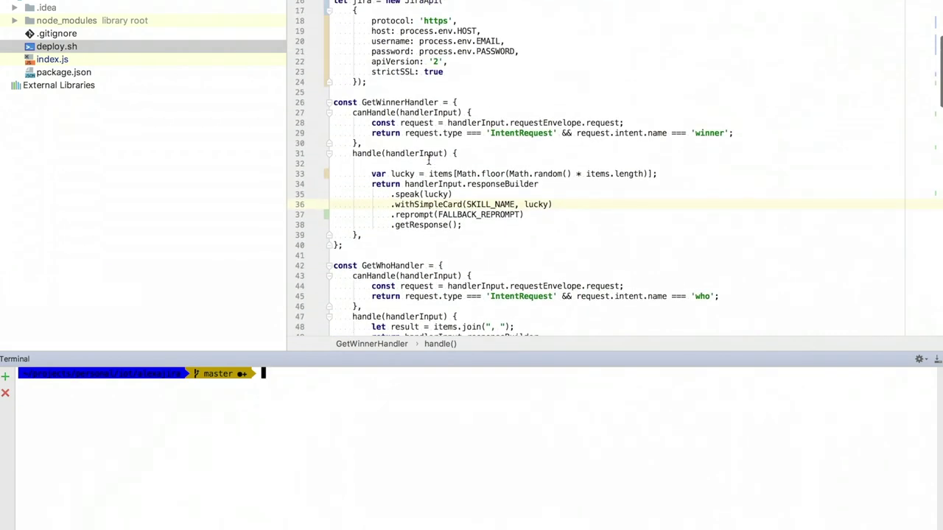
pyautogui.scroll(-6, 428, 160)
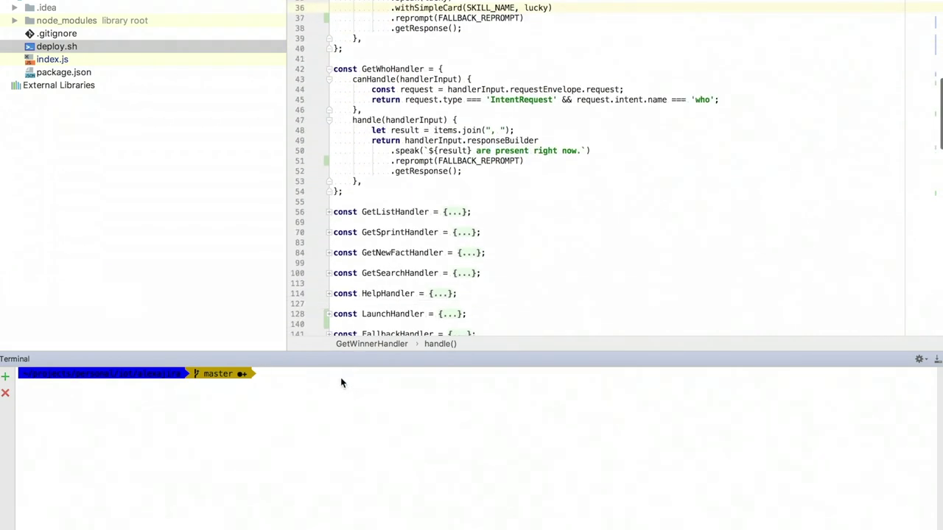
# Step: Run ./deploy.sh in the terminal to deploy the function code, and check the skill's build status and the deployment output
pyautogui.write('./deploy.sh')
pyautogui.press('Return')
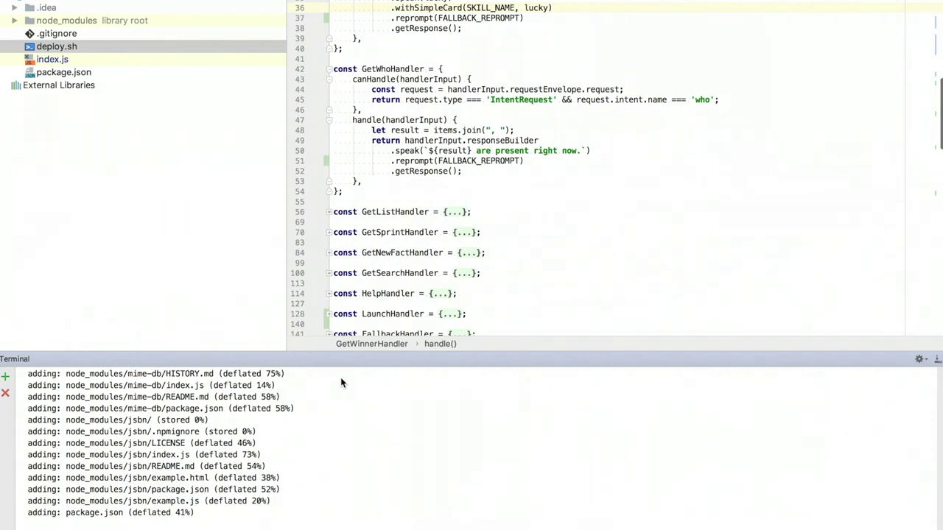
pyautogui.press('super+Tab')
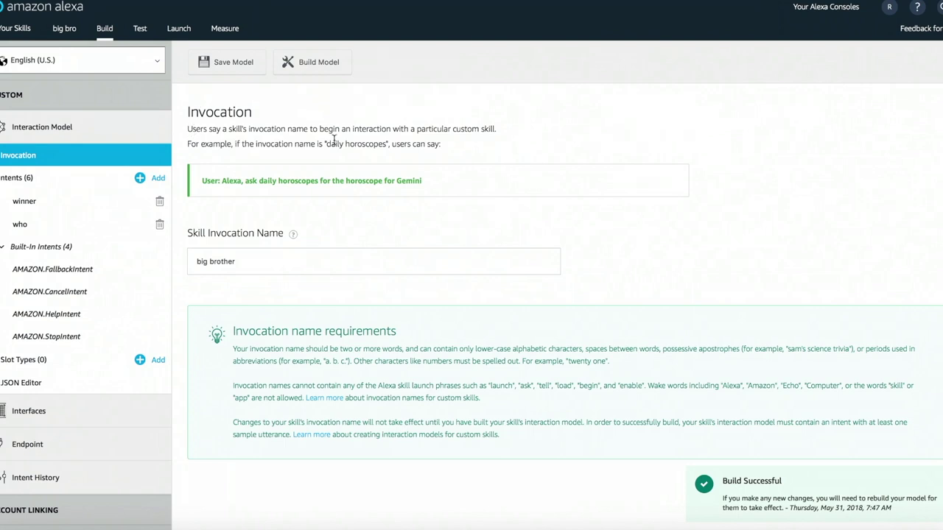
pyautogui.moveTo(723, 481); pyautogui.dragTo(796, 482)
pyautogui.press('super+Tab')
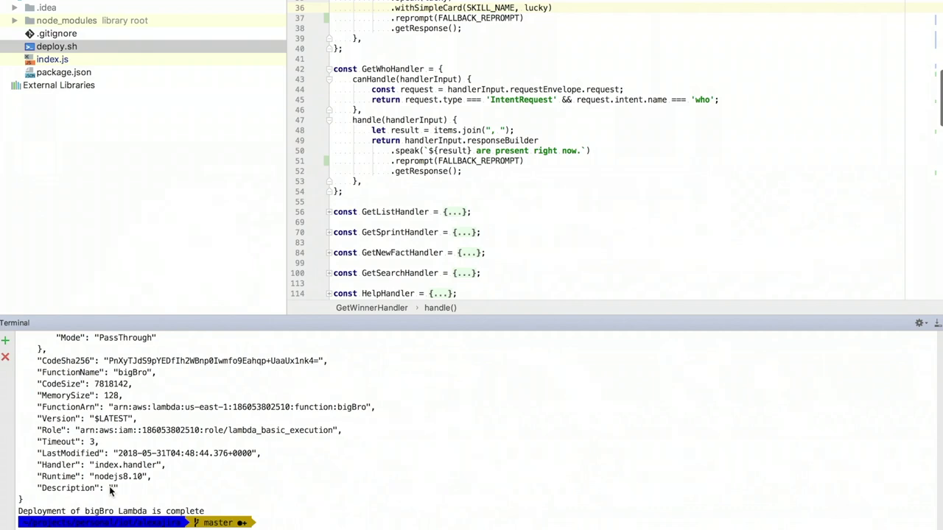
pyautogui.moveTo(20, 510); pyautogui.dragTo(200, 511)
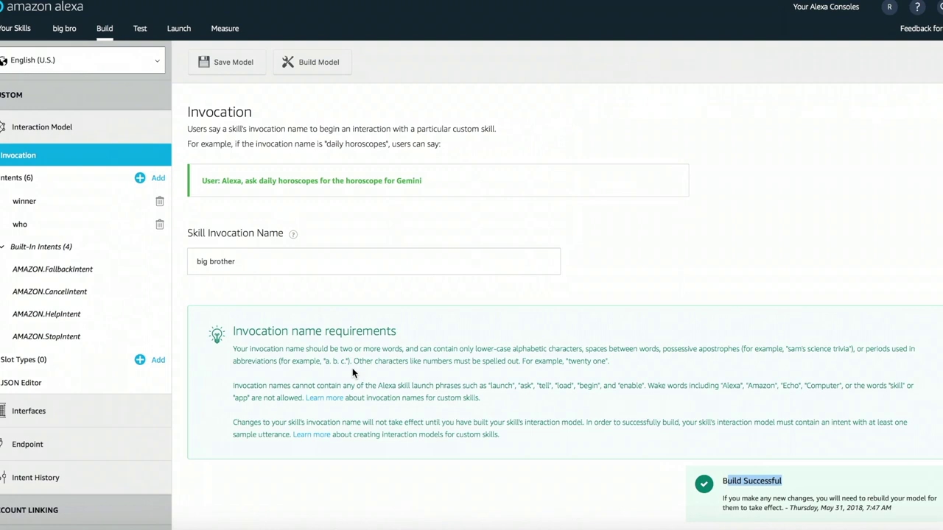
# Step: Switch to the Alexa developer console and look over the big bro and java news entries in the skills list
pyautogui.click(22, 29)
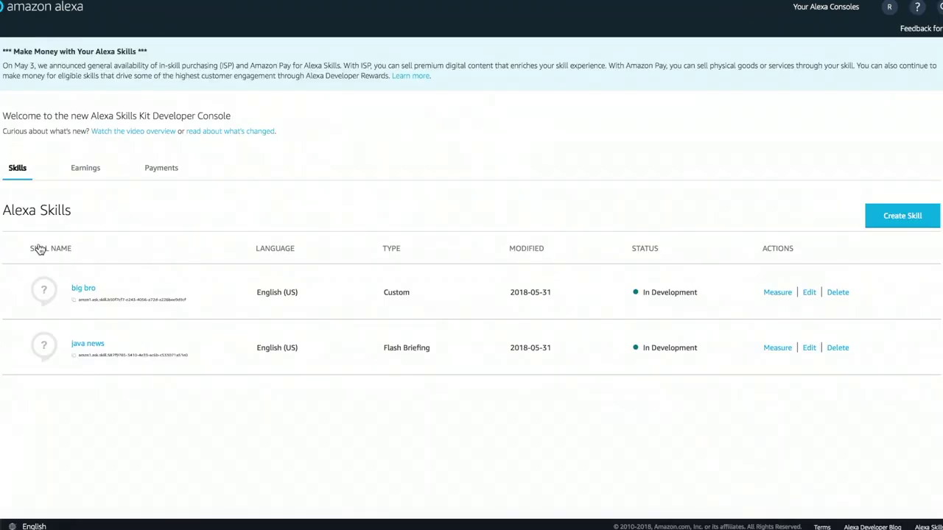
pyautogui.moveTo(65, 288); pyautogui.dragTo(101, 288)
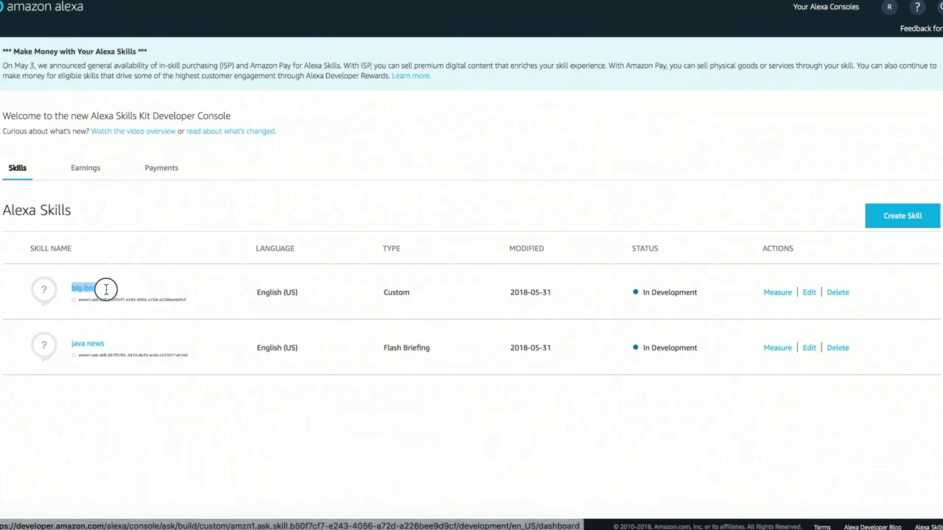
pyautogui.moveTo(16, 342); pyautogui.dragTo(113, 338)
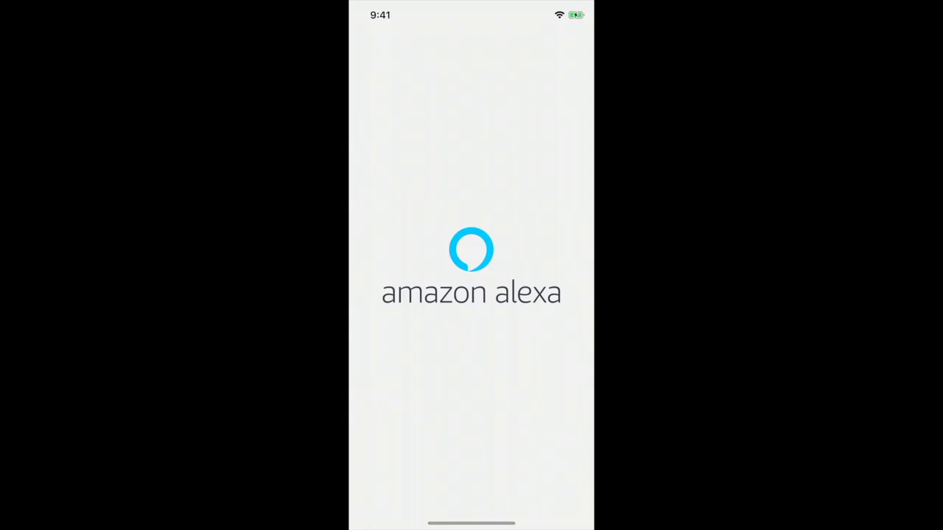